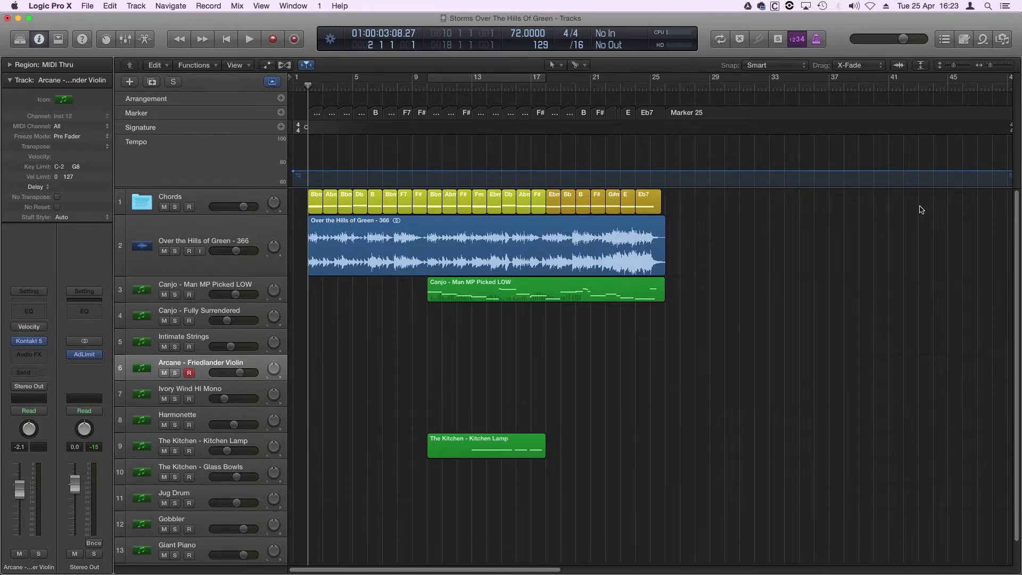
Switch to the browser and examine the Embertone Stranger Themes contest page and its product list
drag(1021, 80, 600, 22)
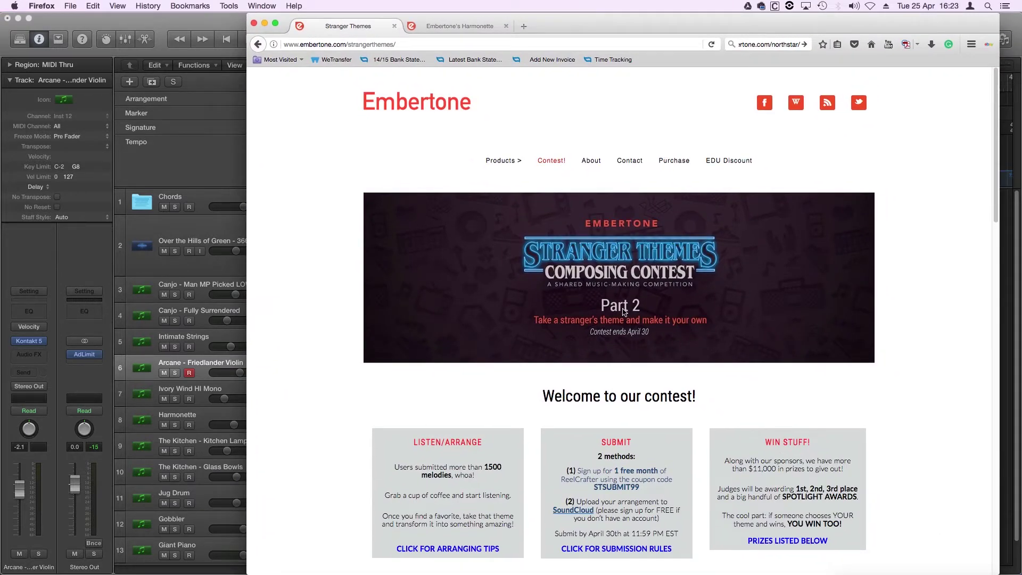
scroll(394, 320, down, 3)
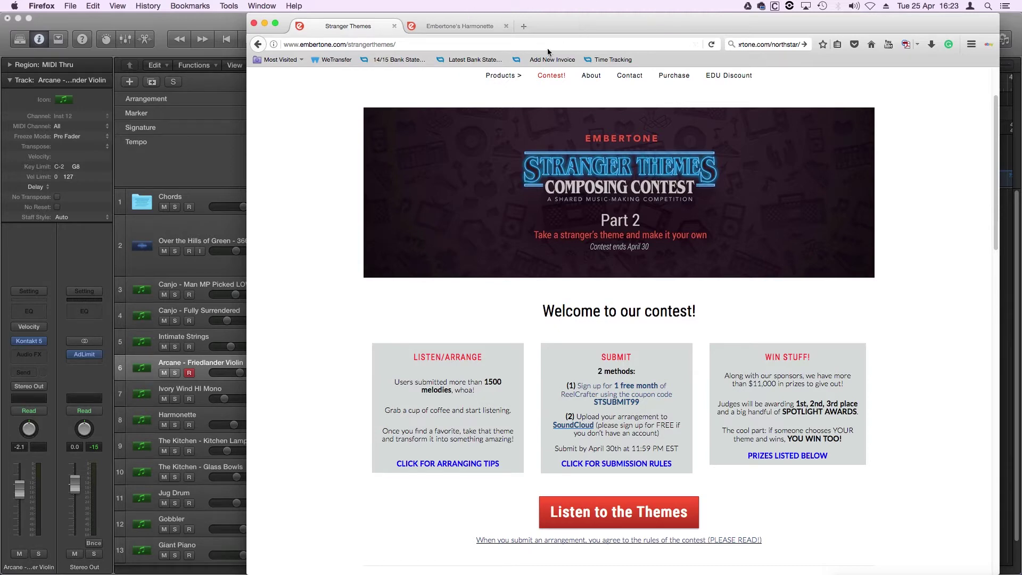
mouse_move(502, 79)
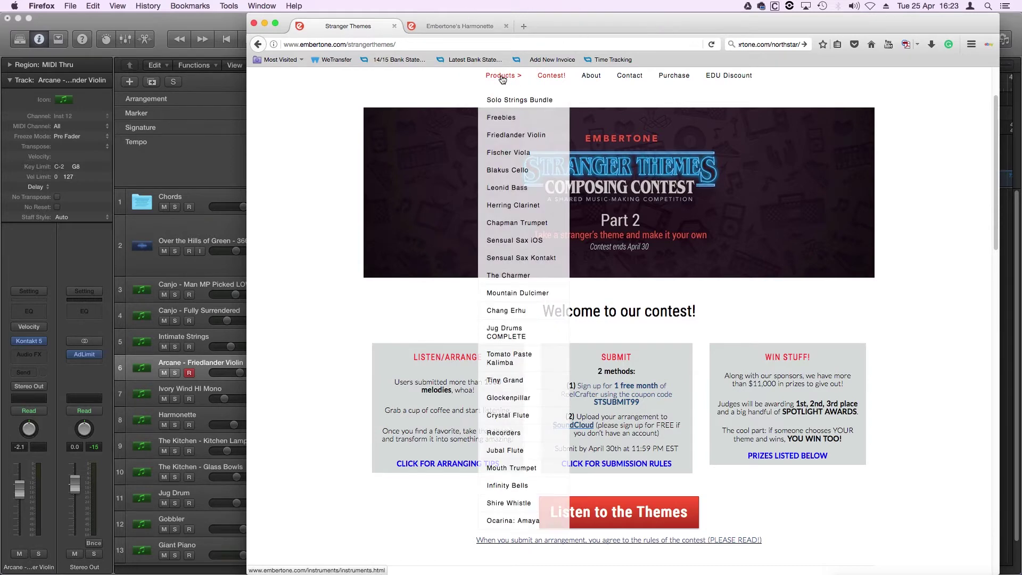
mouse_move(501, 117)
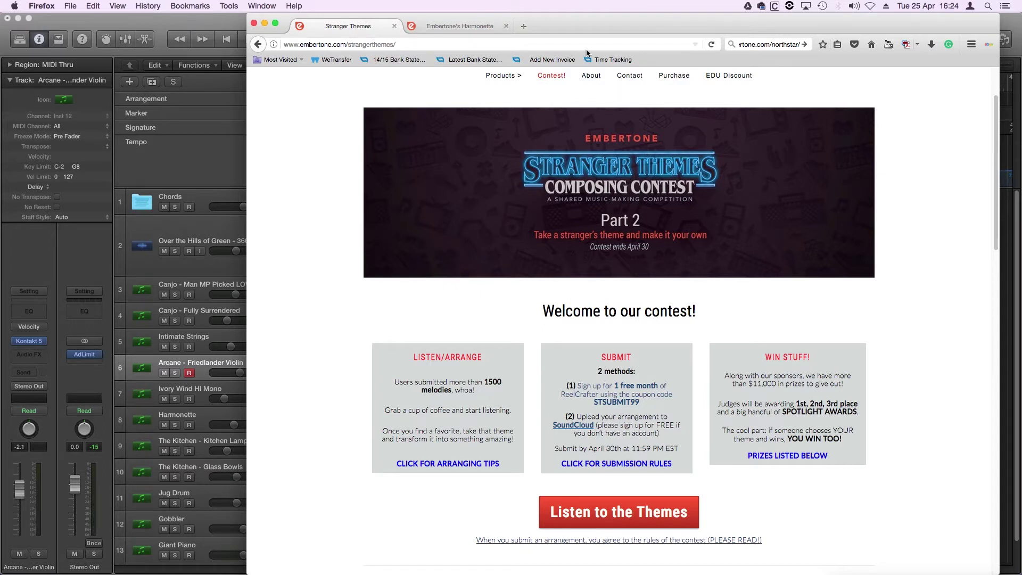
drag(586, 24, 588, 0)
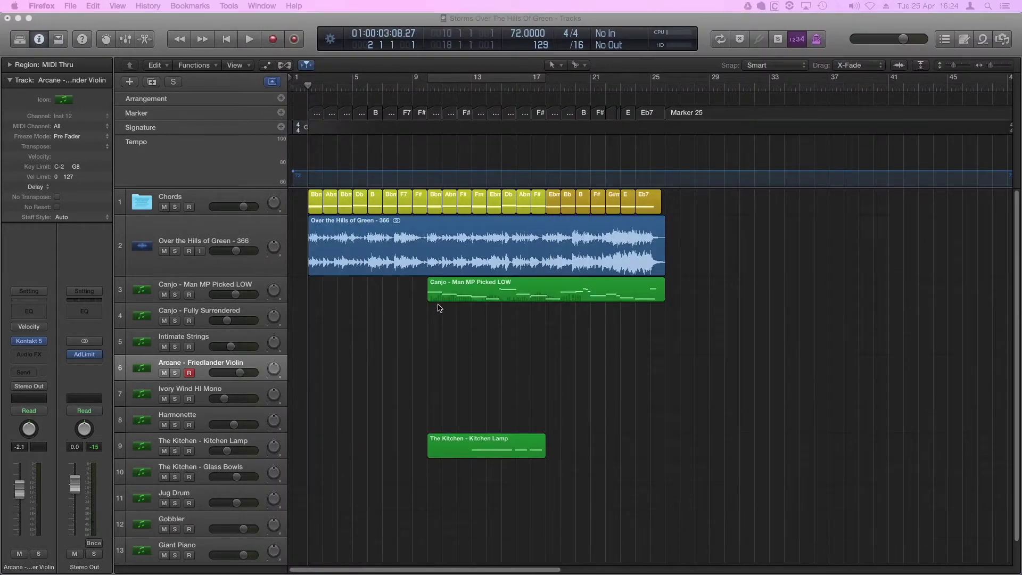
Solo the Over the Hills of Green - 366 track, play it from bar 2, and move the playhead near bar 17
click(175, 251)
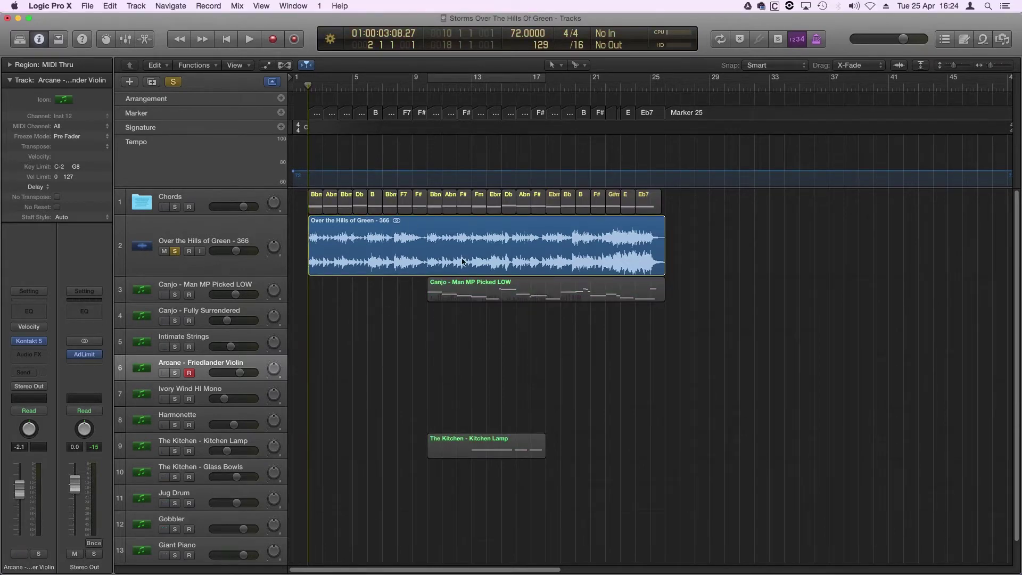
key(space)
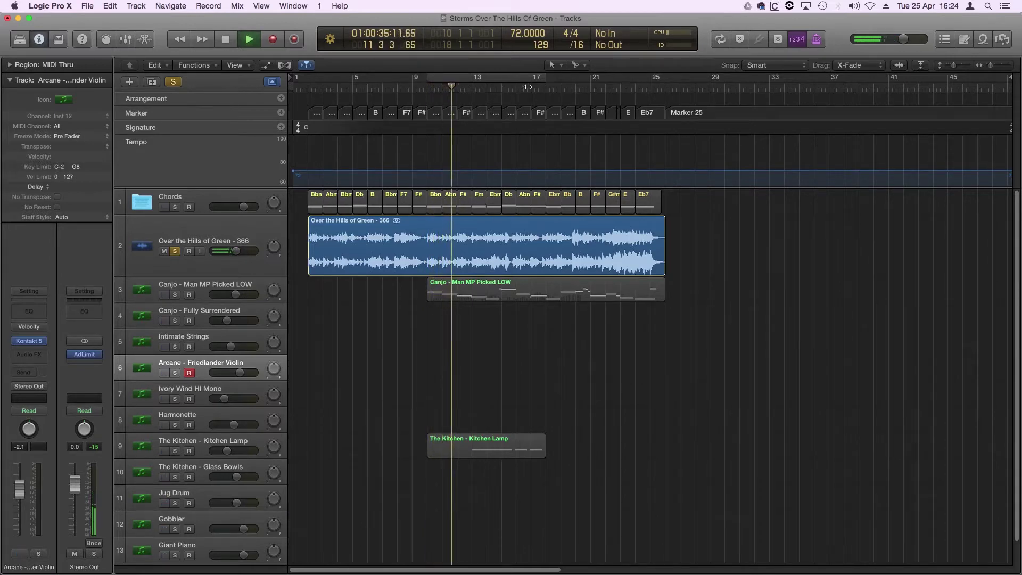
key(space)
drag(530, 88, 542, 88)
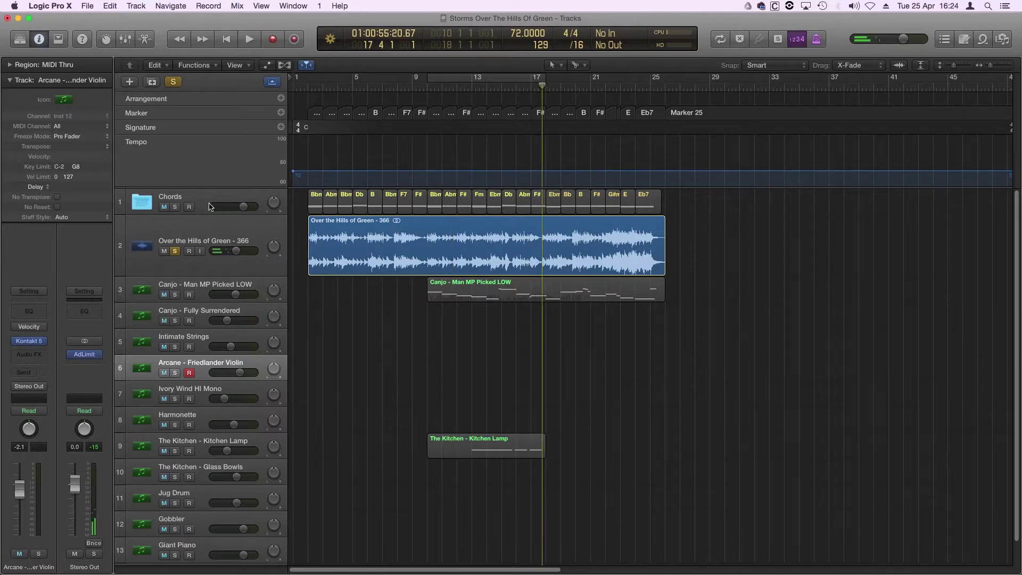
Play the soloed Over the Hills of Green - 366 track from bar 17, and turn its solo off
right_click(533, 91)
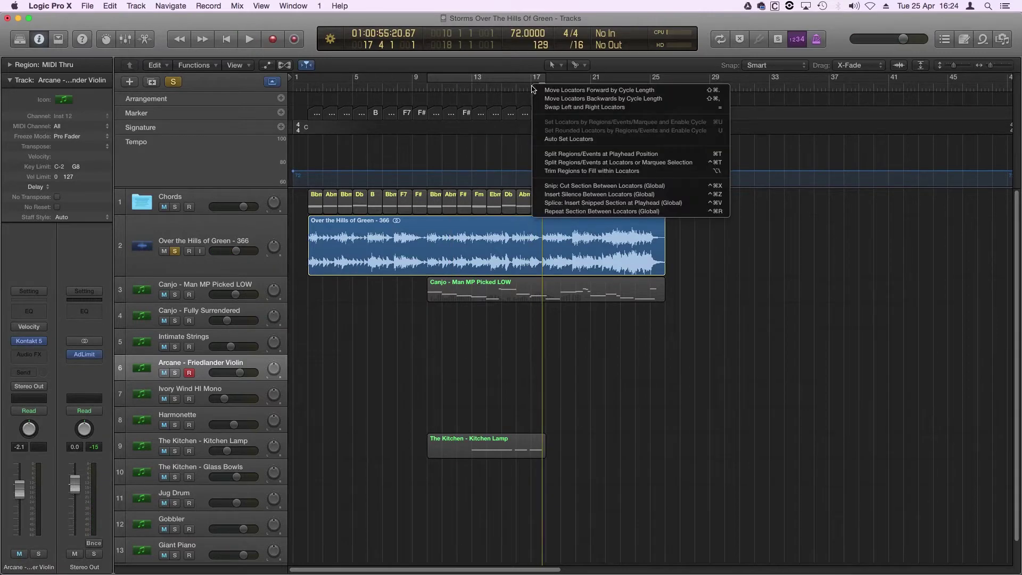
click(519, 92)
click(531, 89)
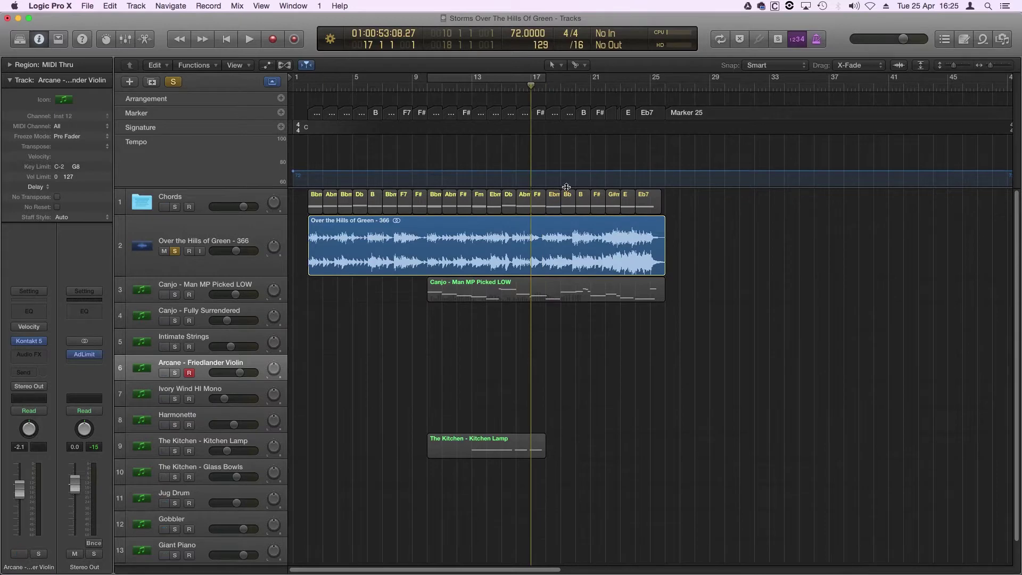
key(space)
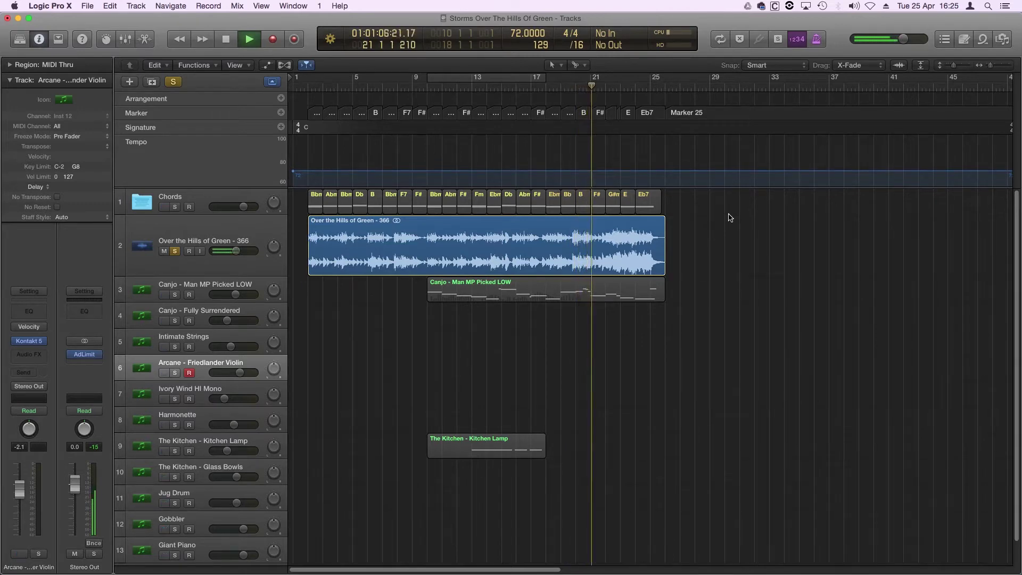
key(space)
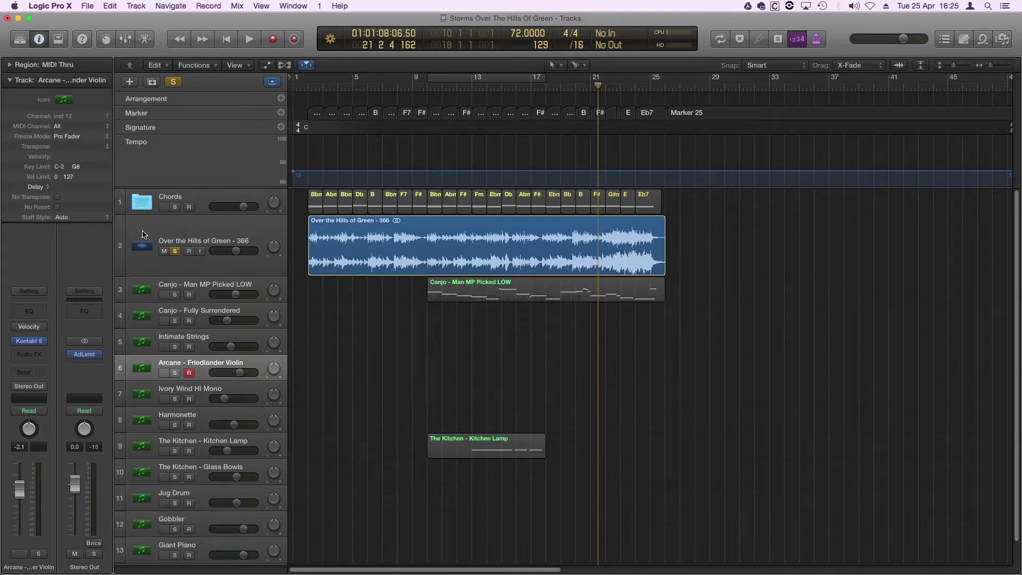
click(175, 251)
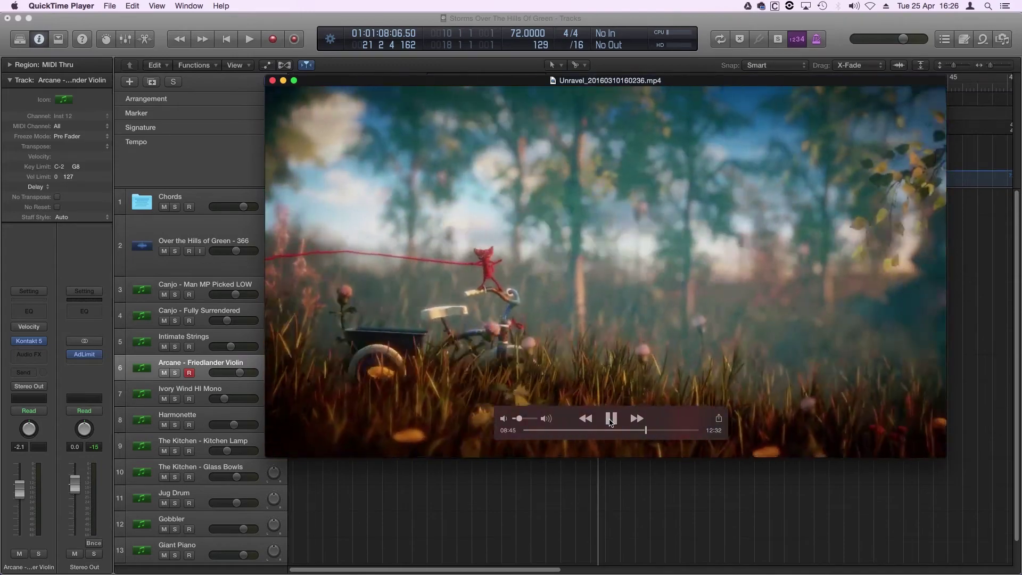
Pause the Unravel_20160310160236.mp4 video, move its window off the project, and select the Canjo - Man MP Picked LOW track
click(611, 419)
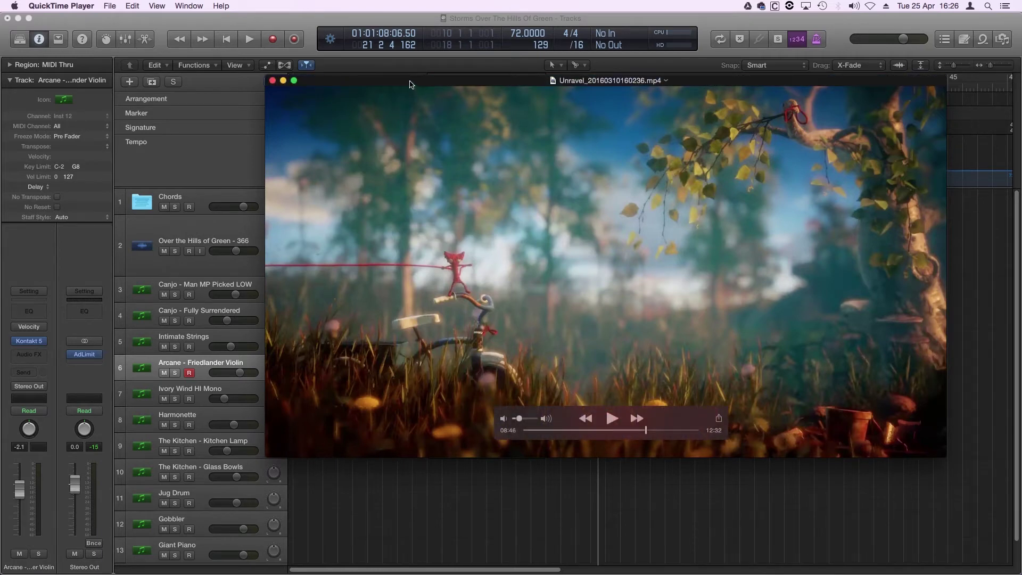
drag(412, 84, 1021, 131)
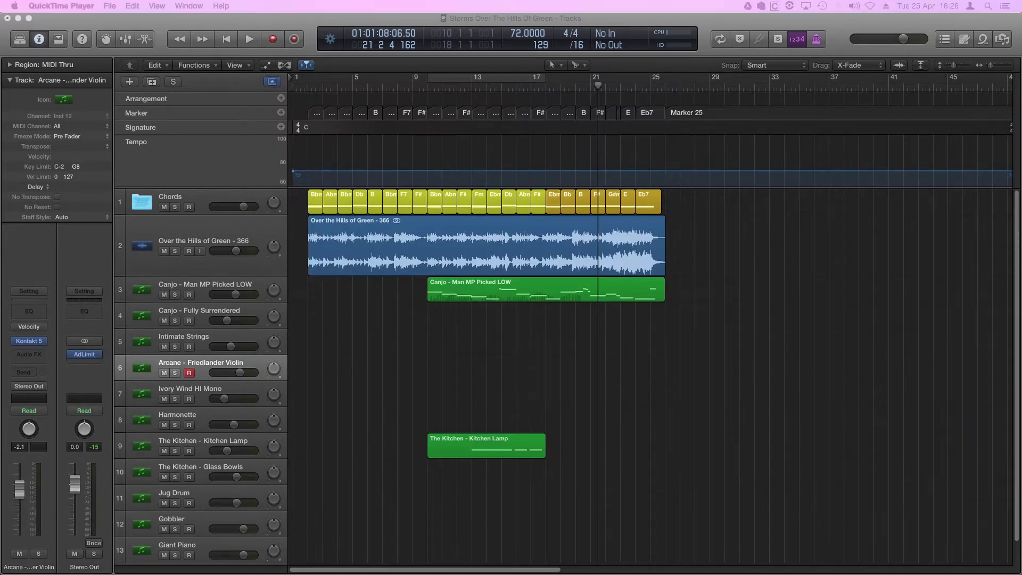
click(575, 320)
click(242, 286)
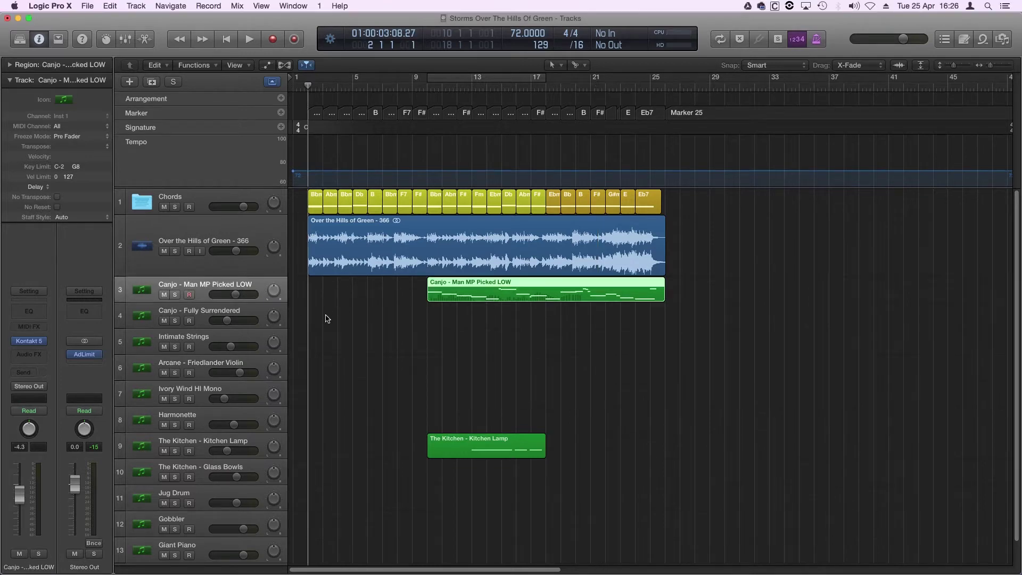
scroll(327, 318, down, 2)
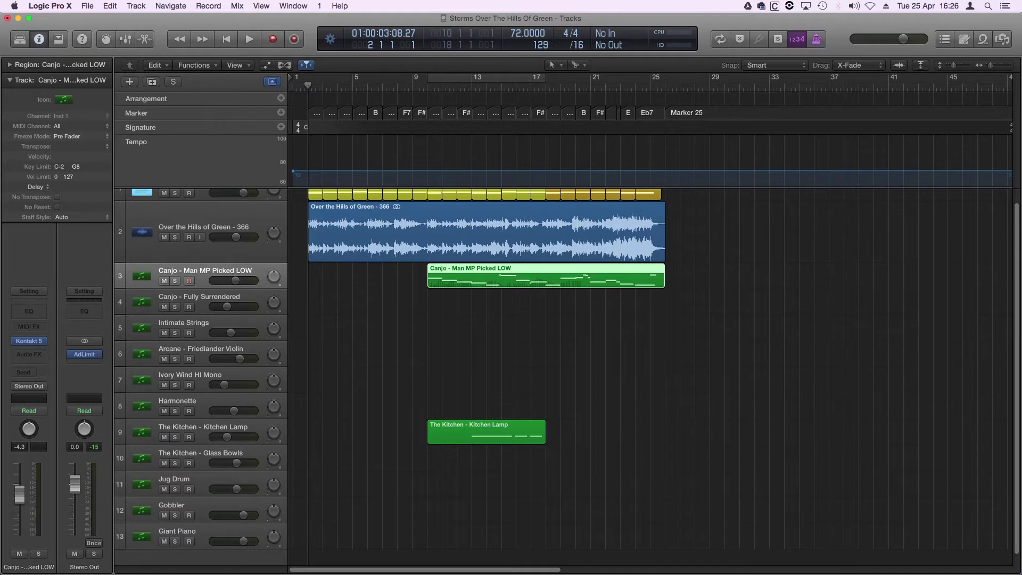
Switch to the browser and look through Embertone's Harmonette product page
key(super+Tab)
drag(812, 49, 572, 22)
click(413, 26)
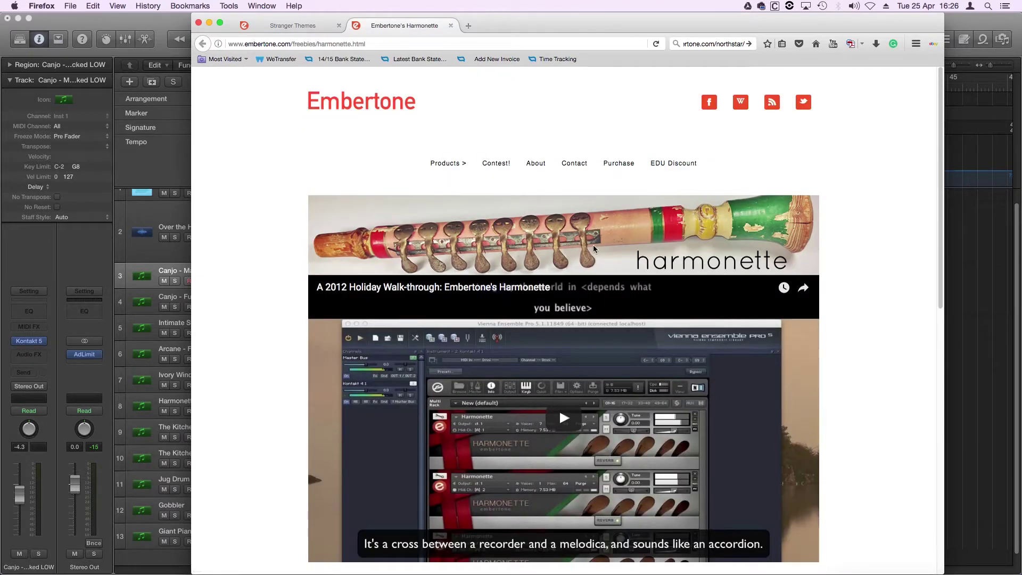
scroll(593, 245, down, 3)
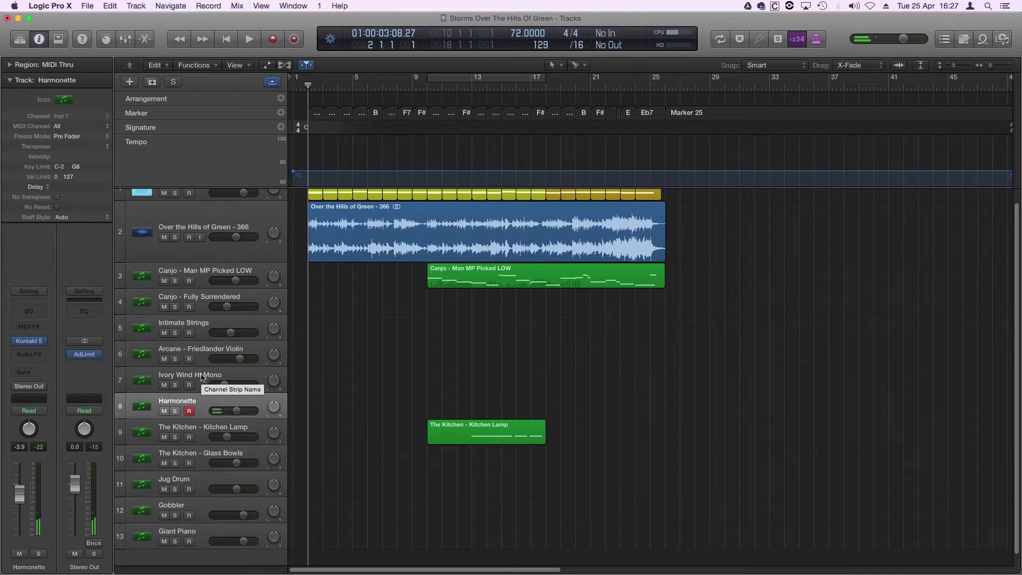
Open the Kontakt instrument of the Canjo - Man MP Picked LOW track and move its window off the track headers
click(213, 273)
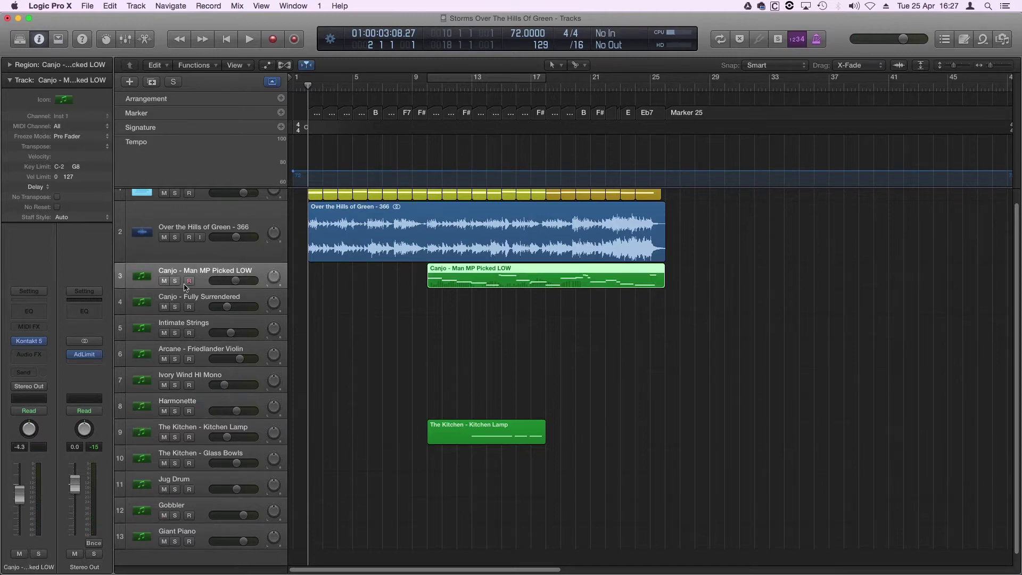
mouse_move(31, 346)
click(21, 341)
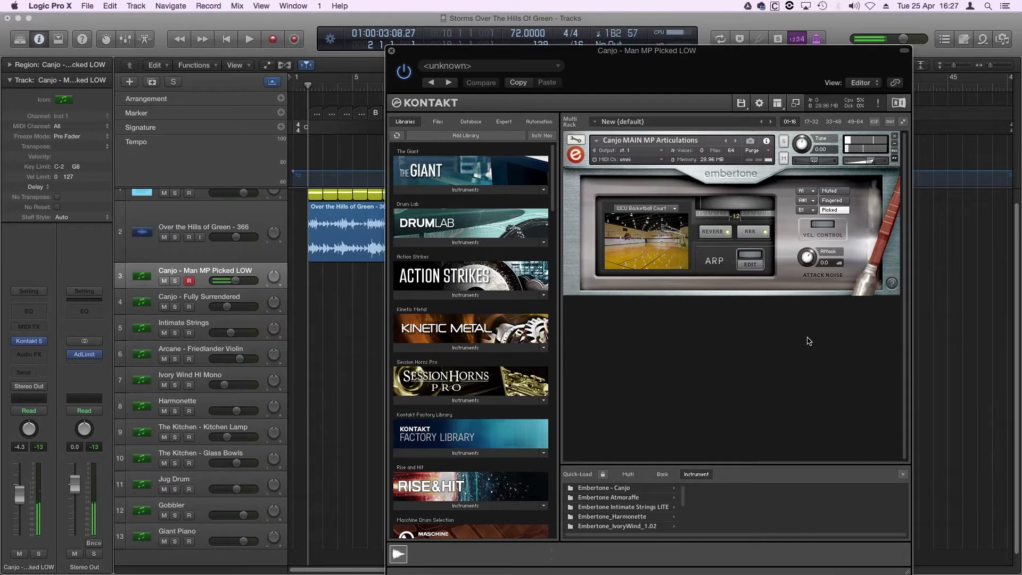
drag(557, 55, 652, 74)
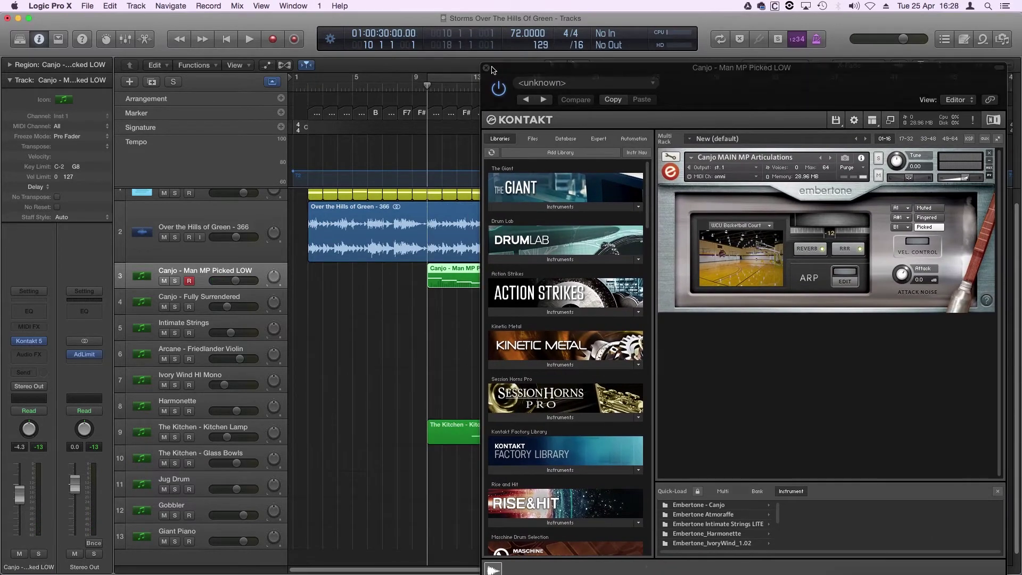
Play the arrangement from bar 10 to hear the low canjo part, clearing the instrument window away from the tracks
key(space)
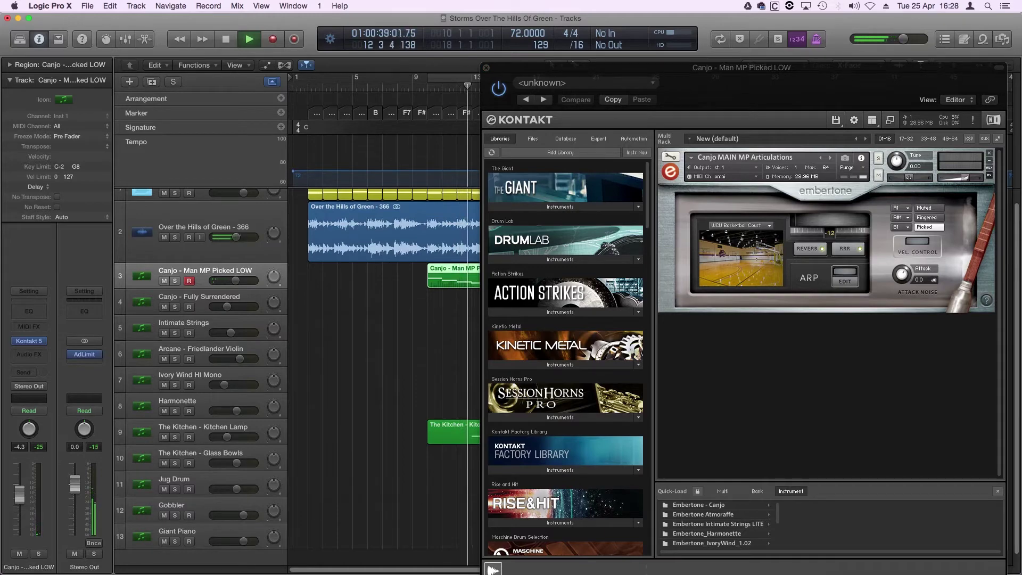
drag(563, 70, 649, 71)
click(572, 68)
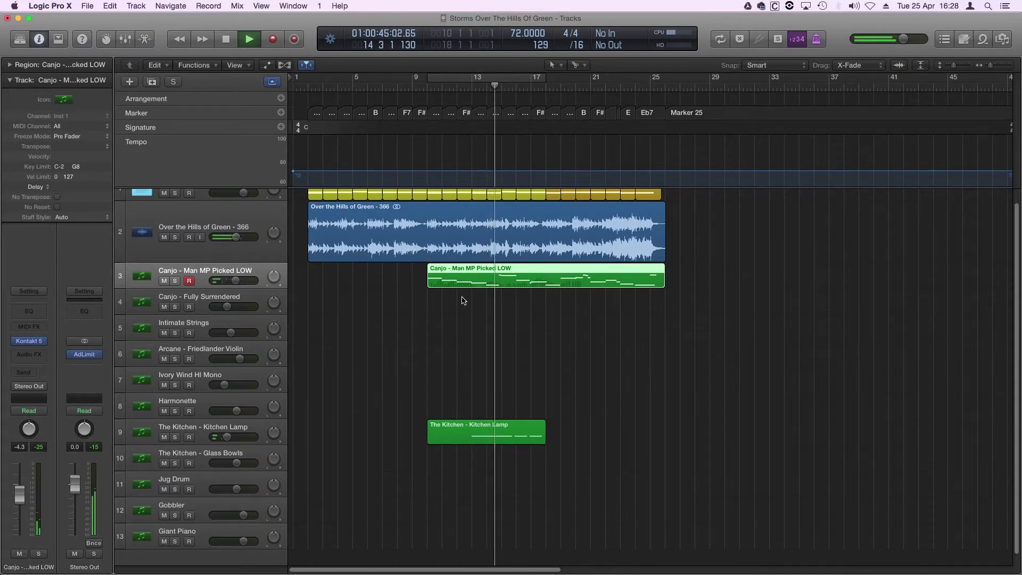
key(space)
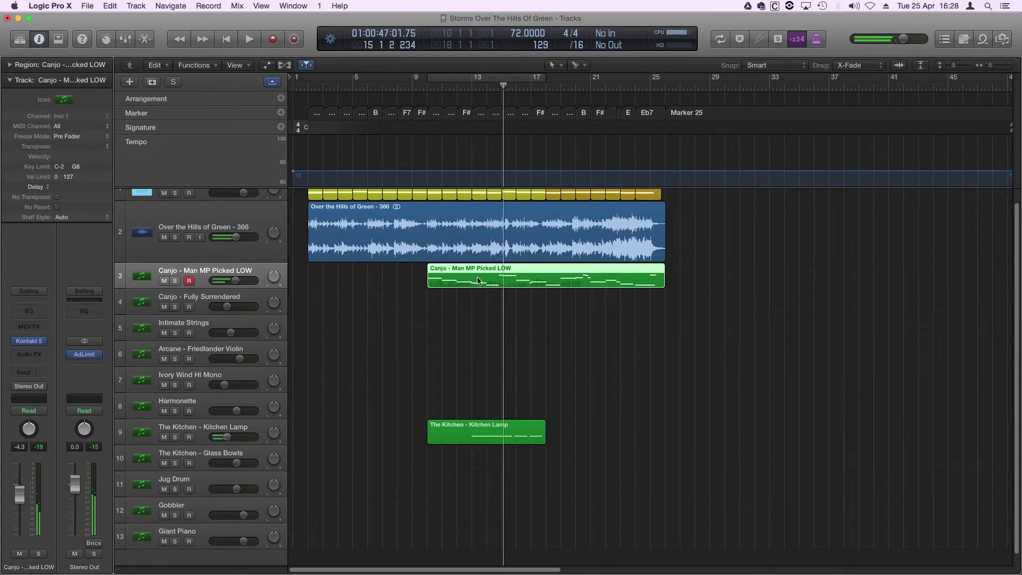
Select the Canjo - Fully Surrendered track and look at its instrument window
key(Down)
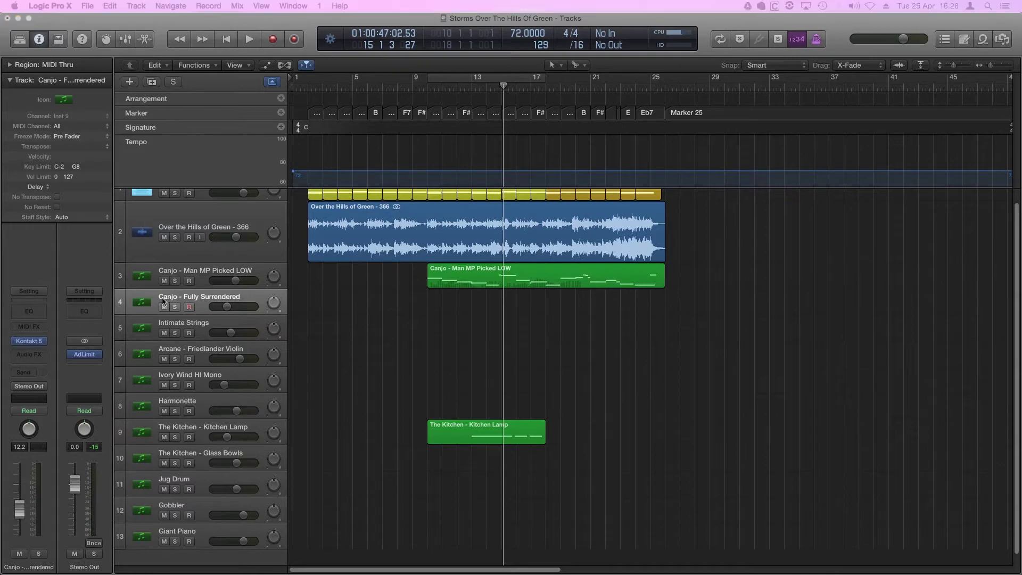
drag(1021, 69, 833, 73)
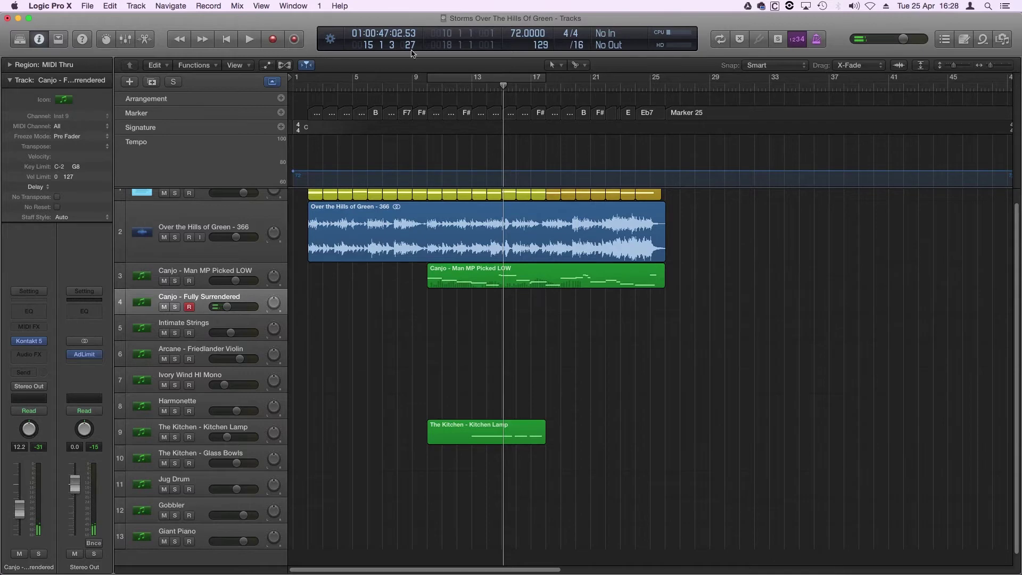
scroll(291, 186, up, 1)
Perform a chord part on Canjo - Fully Surrendered during playback from bar 2 and capture it as a recorded region
key(Return)
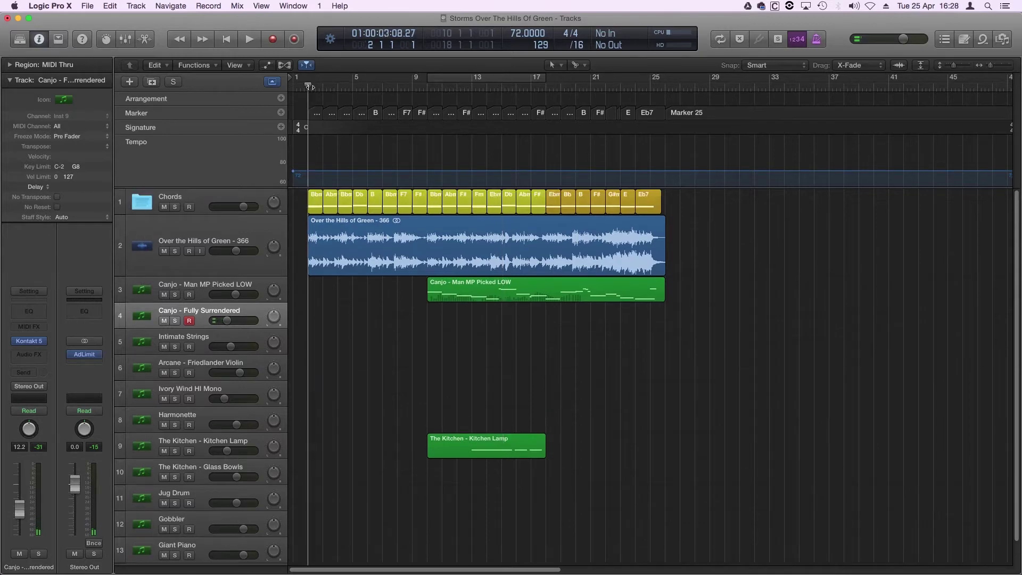
key(super+Right)
key(super+Right)
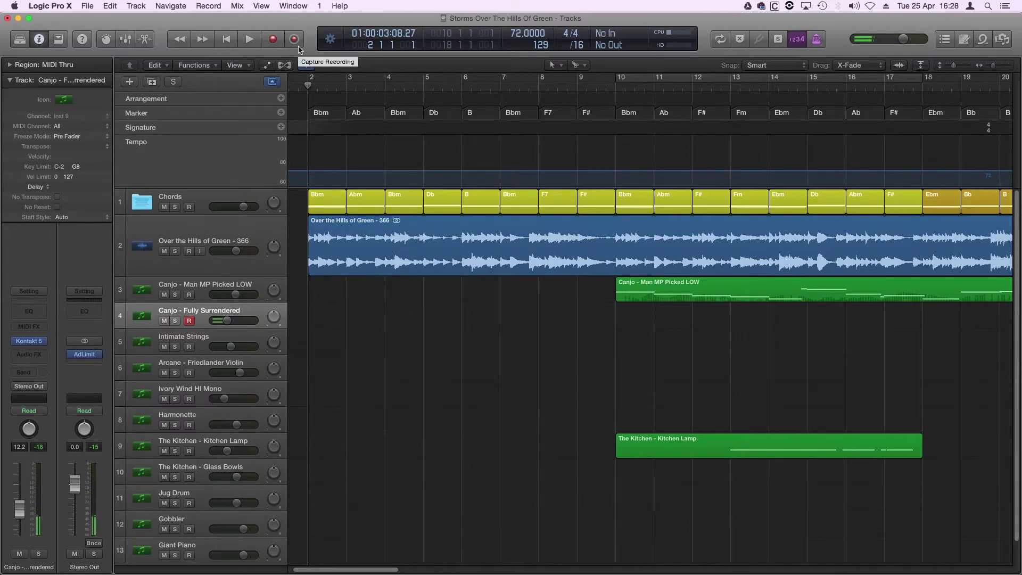
key(space)
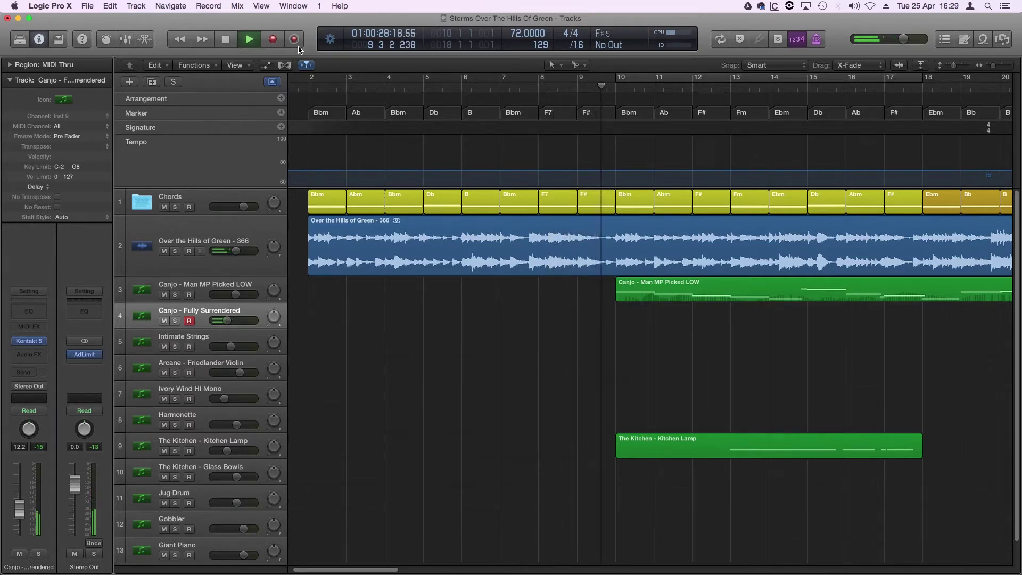
key(space)
click(297, 45)
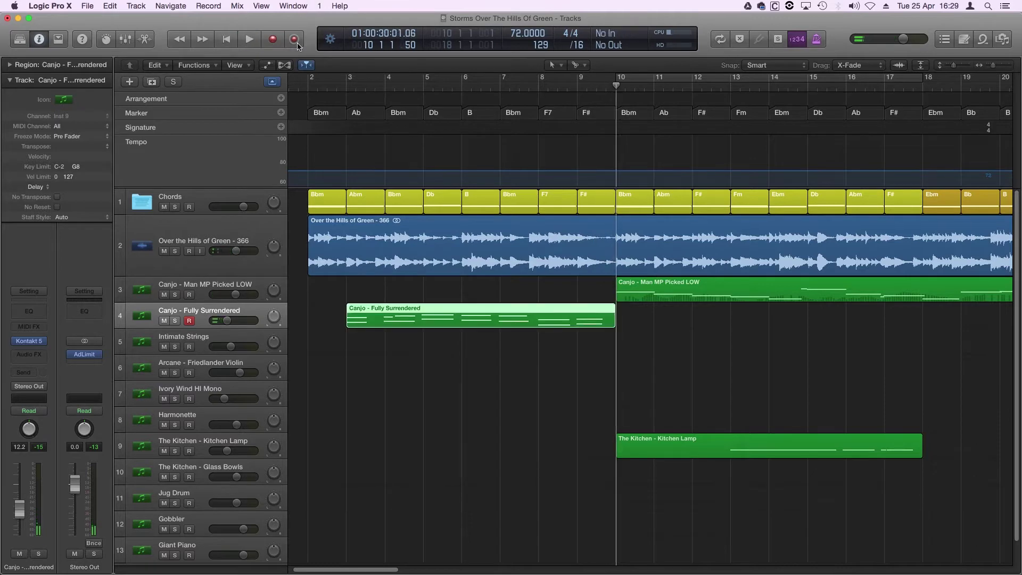
Extend the start of the Canjo - Fully Surrendered region back to bar 2 and open the region in the Piano Roll
drag(347, 327, 309, 328)
click(305, 89)
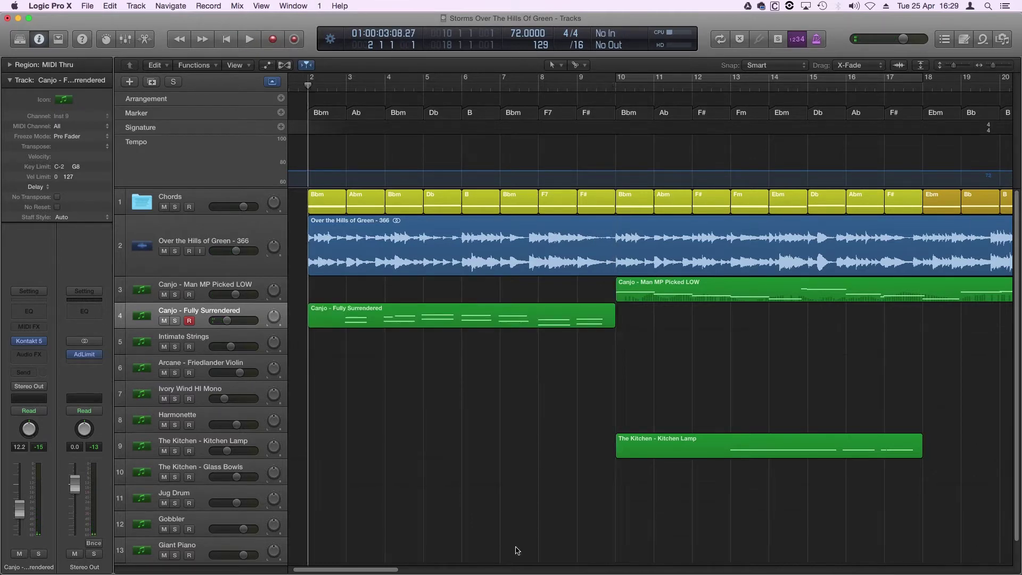
click(446, 324)
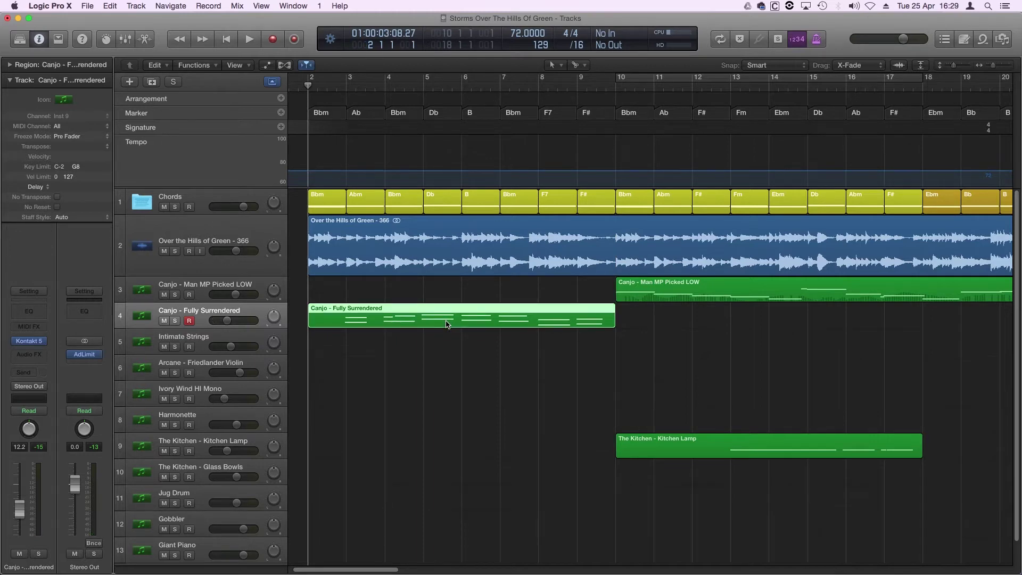
double_click(446, 325)
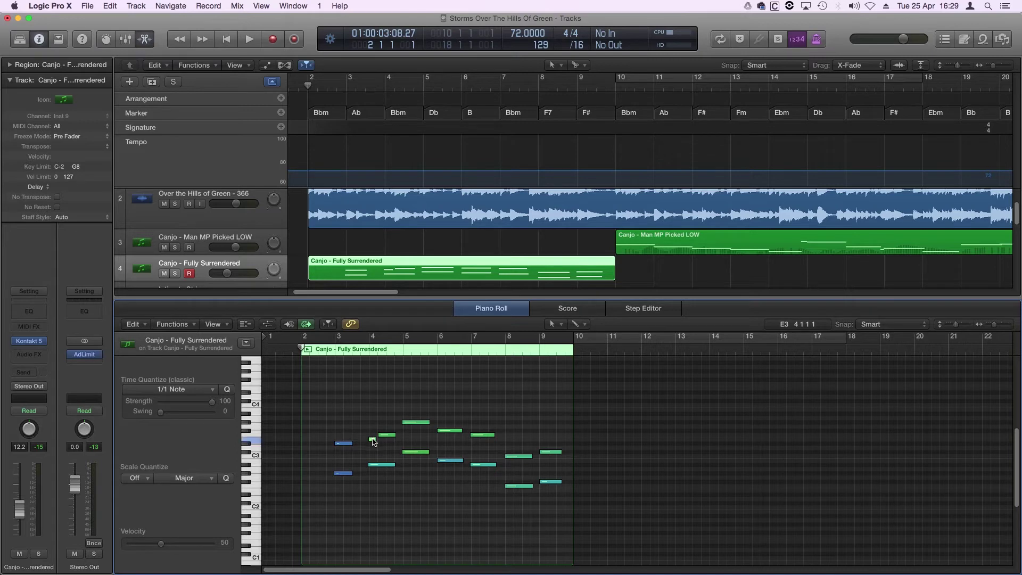
Delete the stray short note at bar 4 and copy that bar's two-note chord to bar 2
click(373, 439)
key(Delete)
drag(379, 435, 383, 473)
click(380, 420)
drag(383, 437, 315, 437)
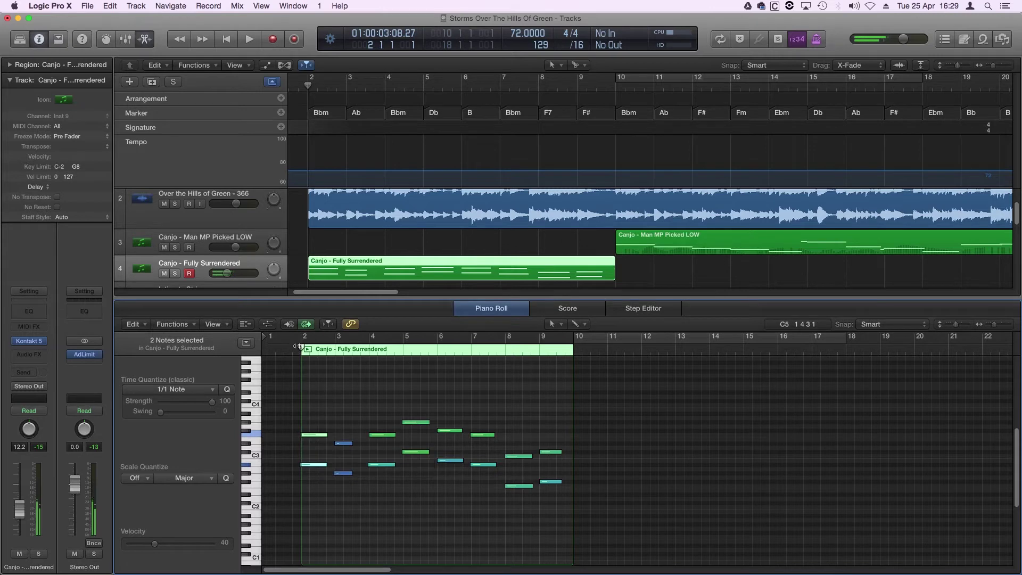
During playback from bar 2, adjust the note velocities of the Canjo - Fully Surrendered chords from bar 4 to bar 7
click(377, 391)
key(space)
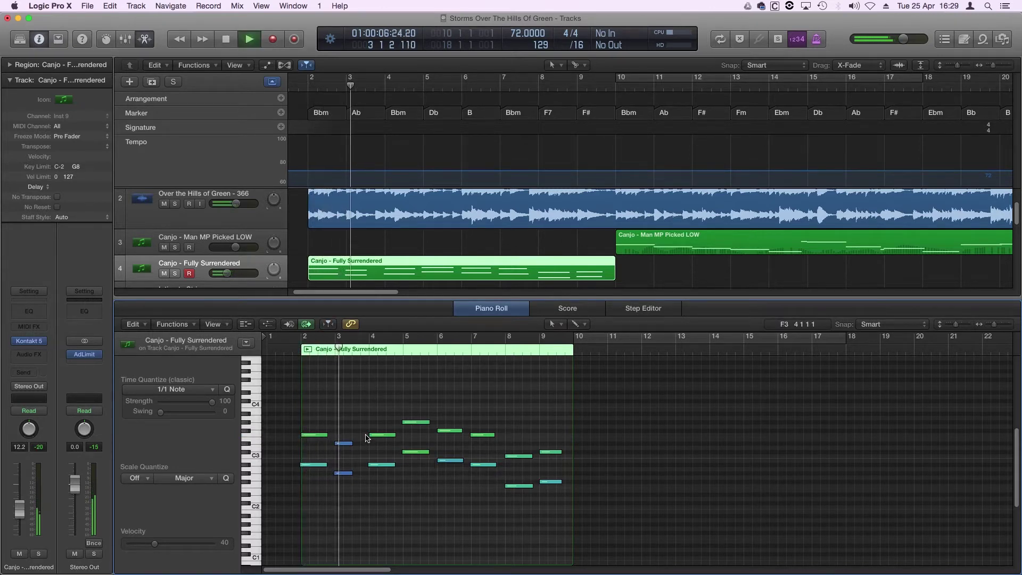
drag(364, 424, 384, 478)
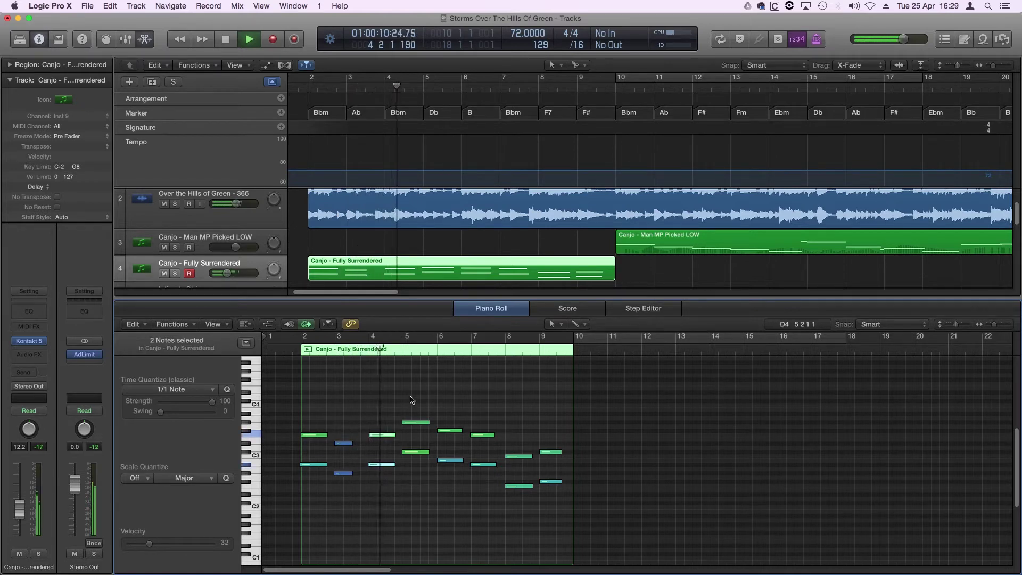
drag(410, 398, 419, 480)
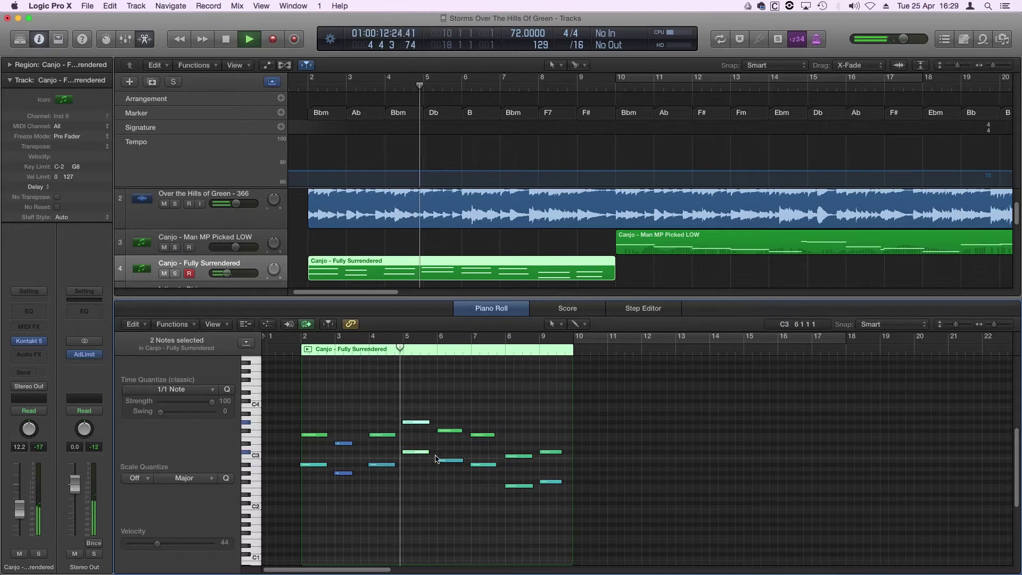
drag(453, 405, 448, 491)
click(451, 432)
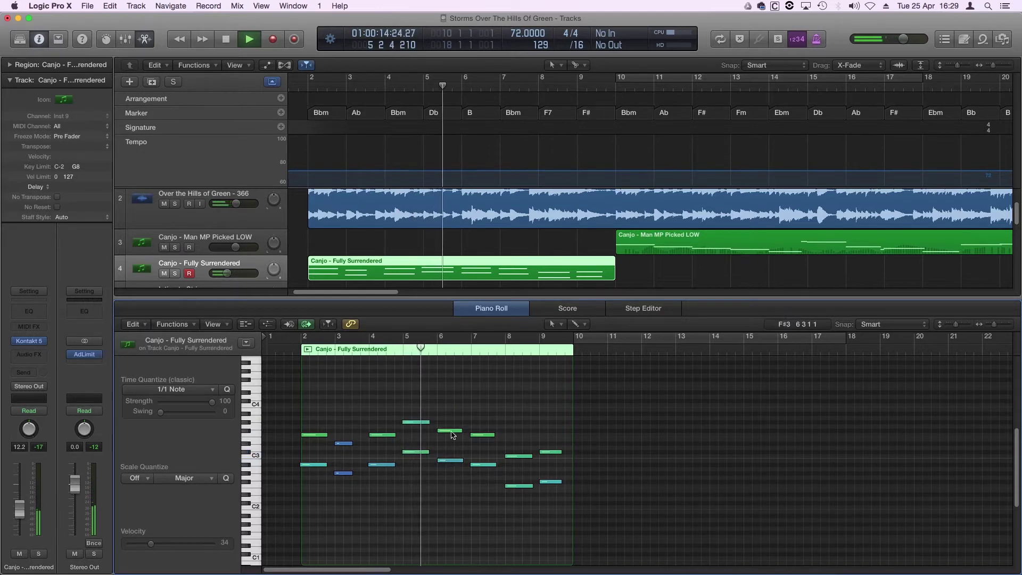
click(451, 433)
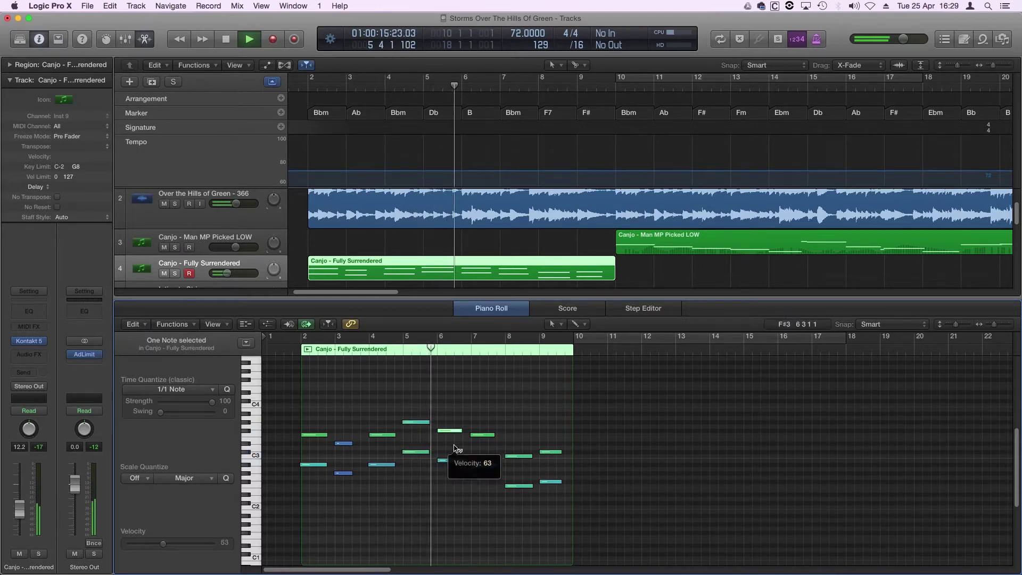
click(483, 418)
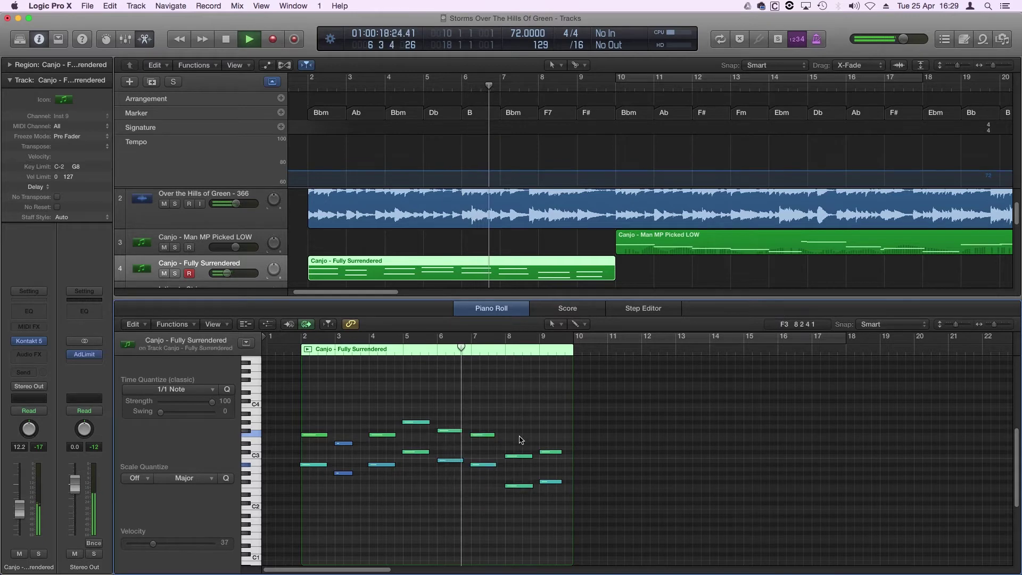
Lower the velocities of the Canjo - Fully Surrendered chords in bars 8 and 9, then close the Piano Roll
drag(524, 441, 524, 491)
drag(521, 456, 520, 475)
mouse_move(550, 433)
mouse_down()
mouse_move(556, 486)
mouse_move(547, 444)
mouse_up()
click(550, 466)
key(space)
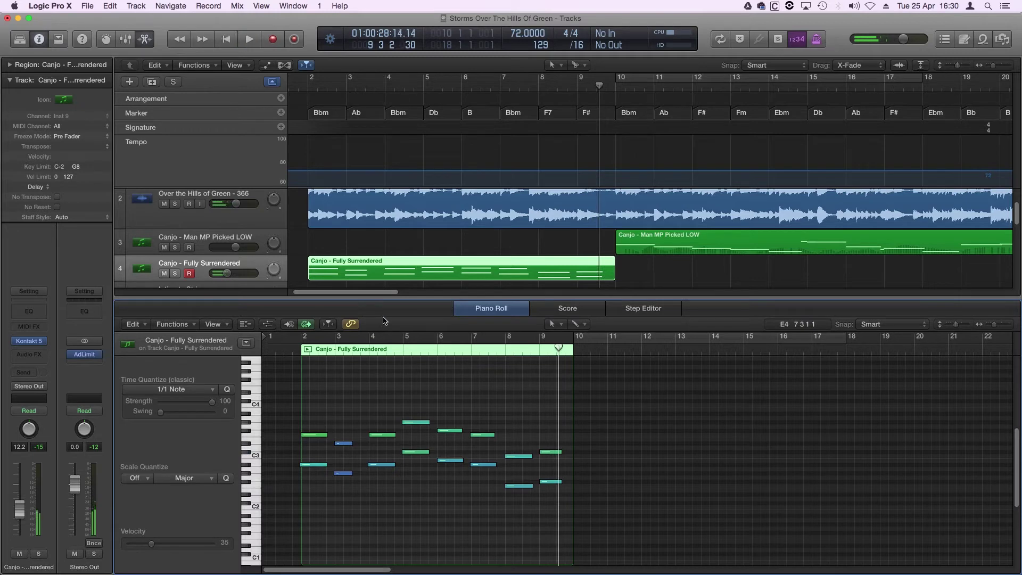
key(x)
key(x)
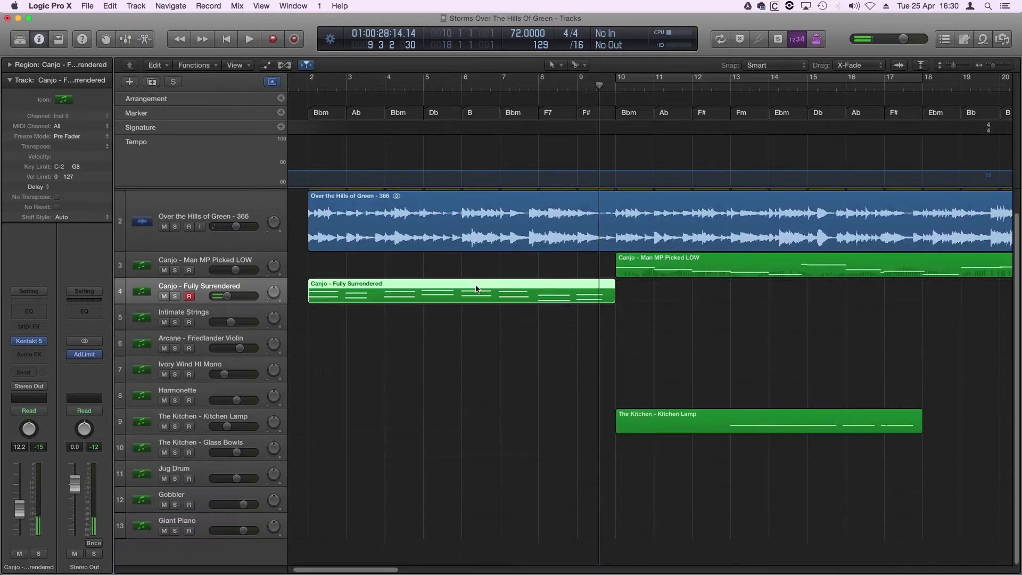
Record a part on the Intimate Strings track from bar 2 to bar 10
click(217, 316)
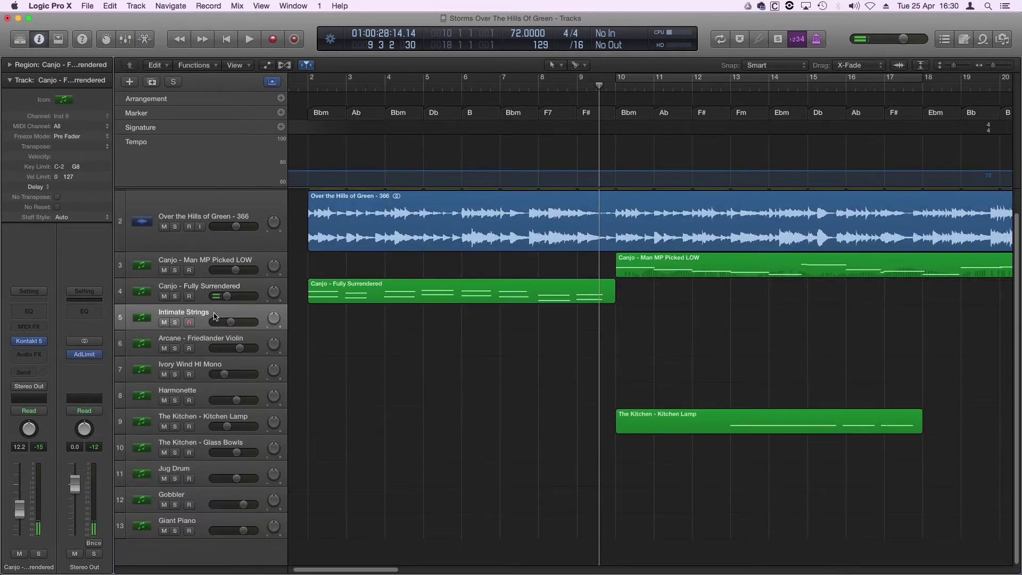
click(308, 85)
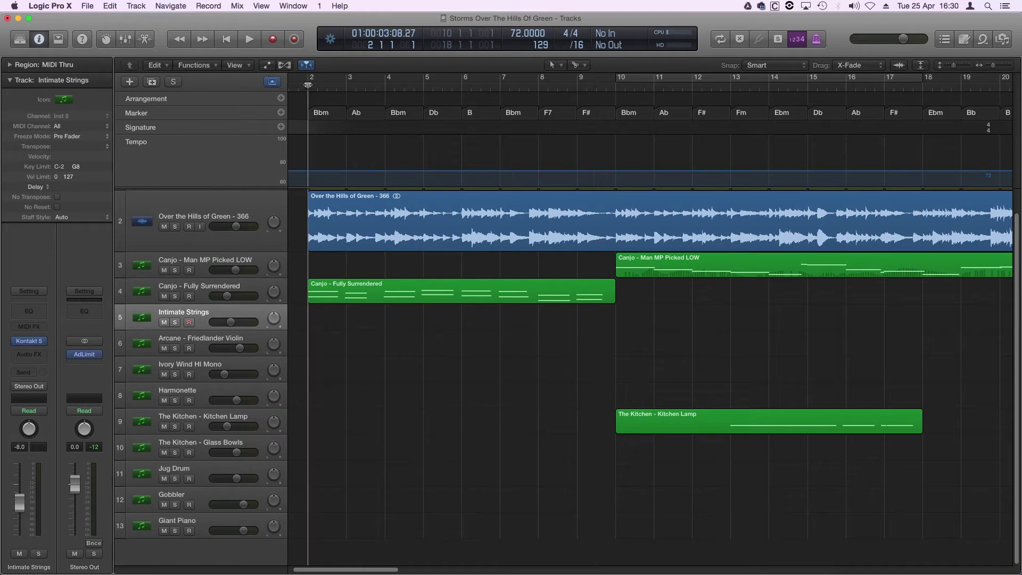
scroll(366, 368, up, 3)
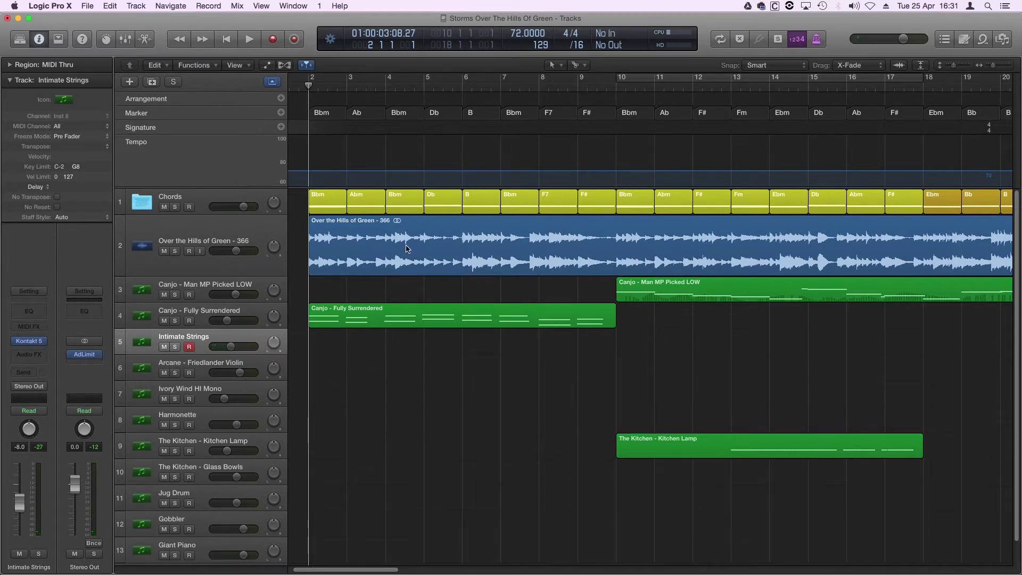
click(277, 44)
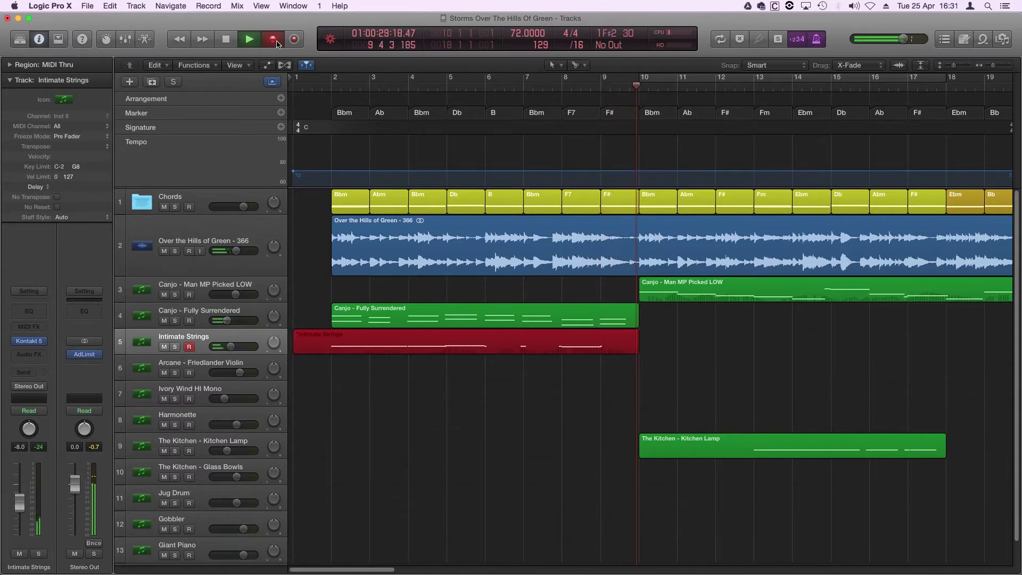
key(space)
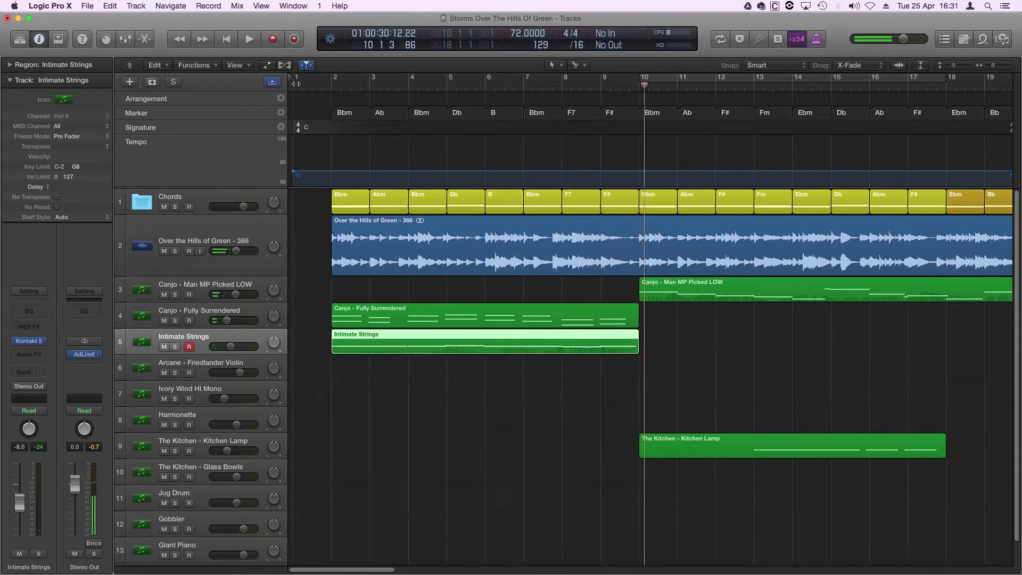
Return the playhead to bar 2 and examine the Kontakt instrument and Arcane library of the Arcane - Friedlander Violin track
click(330, 88)
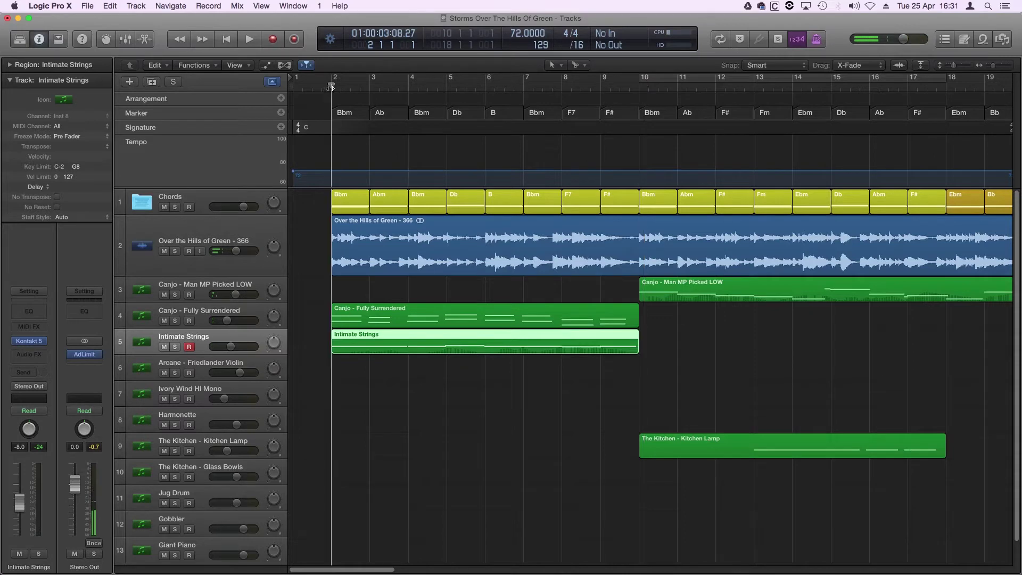
click(224, 363)
click(30, 341)
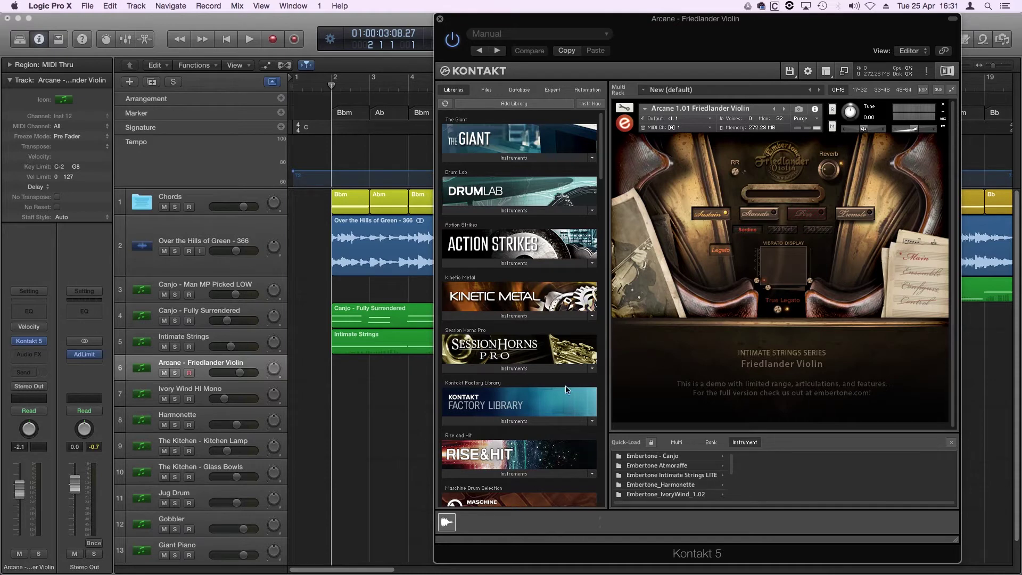
scroll(566, 390, down, 15)
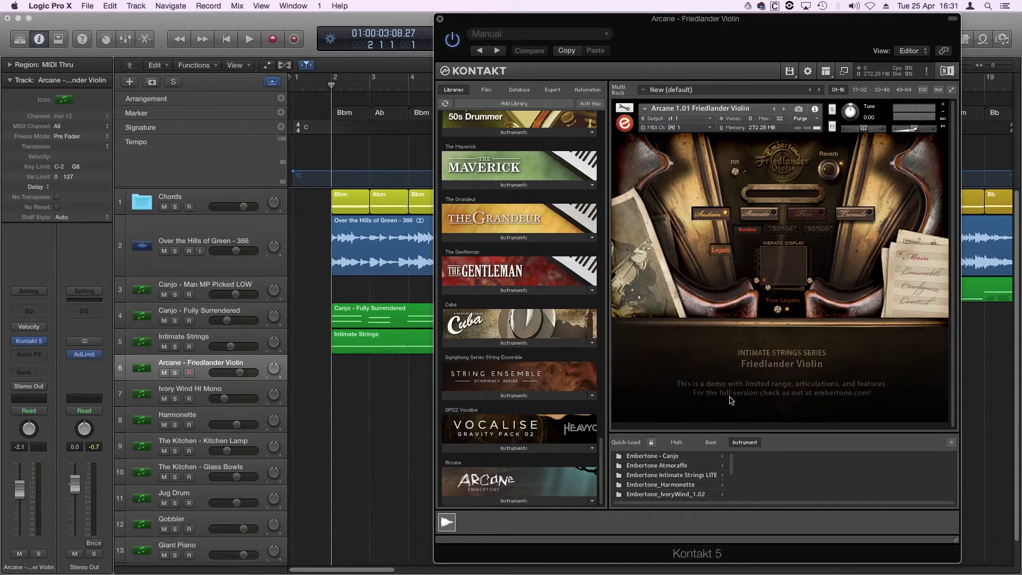
right_click(659, 375)
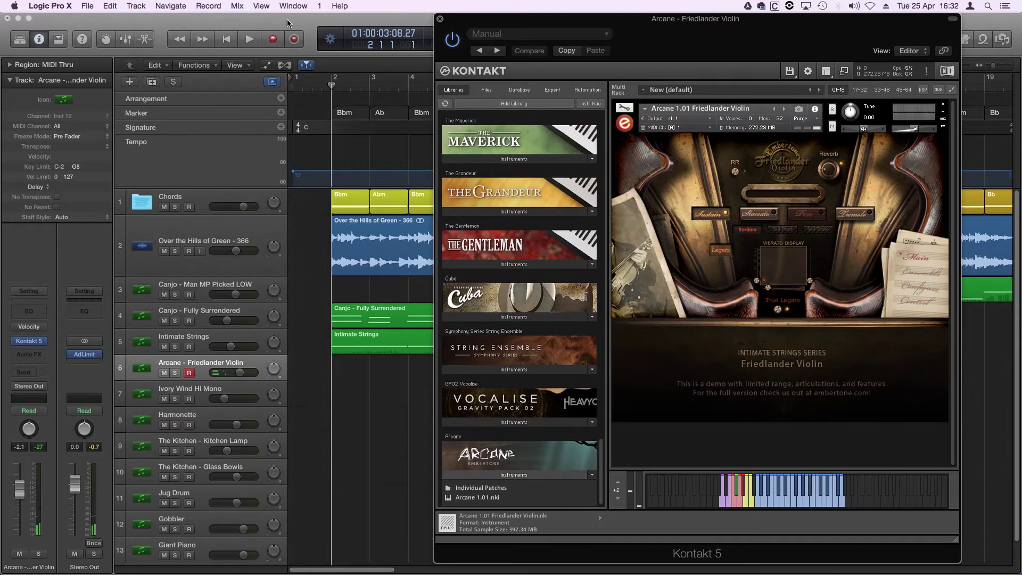
click(288, 19)
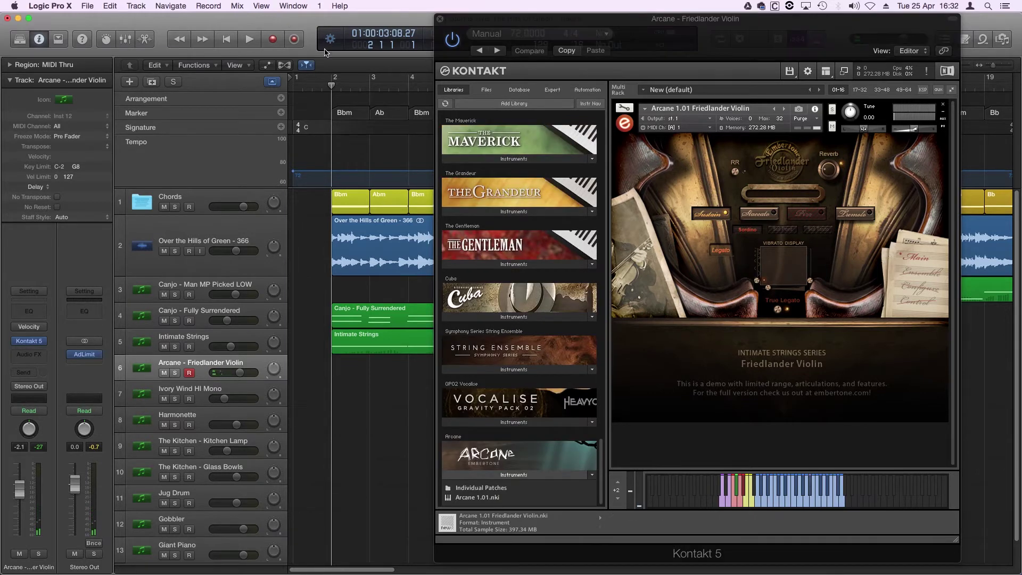
click(440, 20)
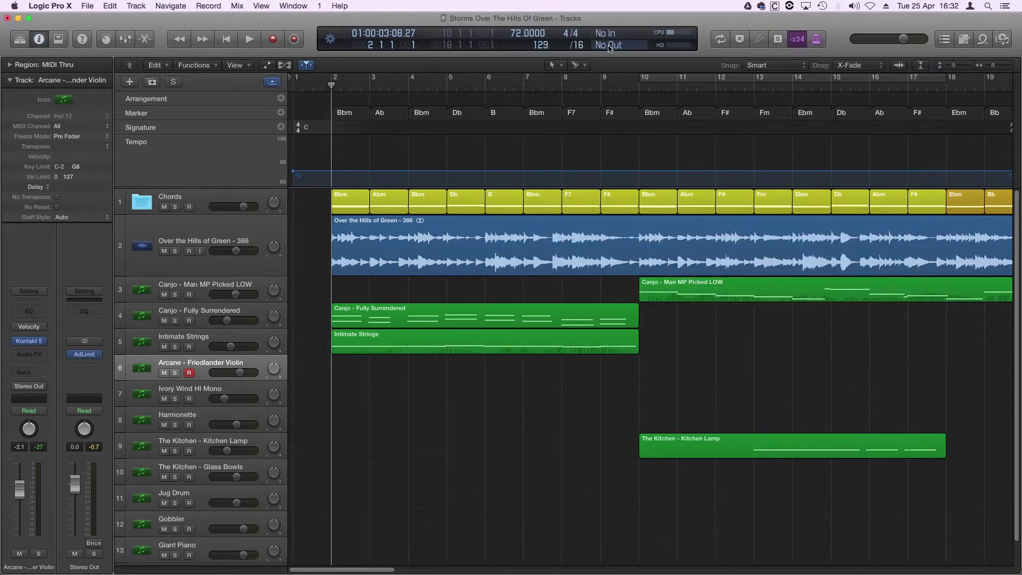
Perform an Arcane - Friedlander Violin part during playback from bar 2, capture it as a region and open it in the Piano Roll
key(space)
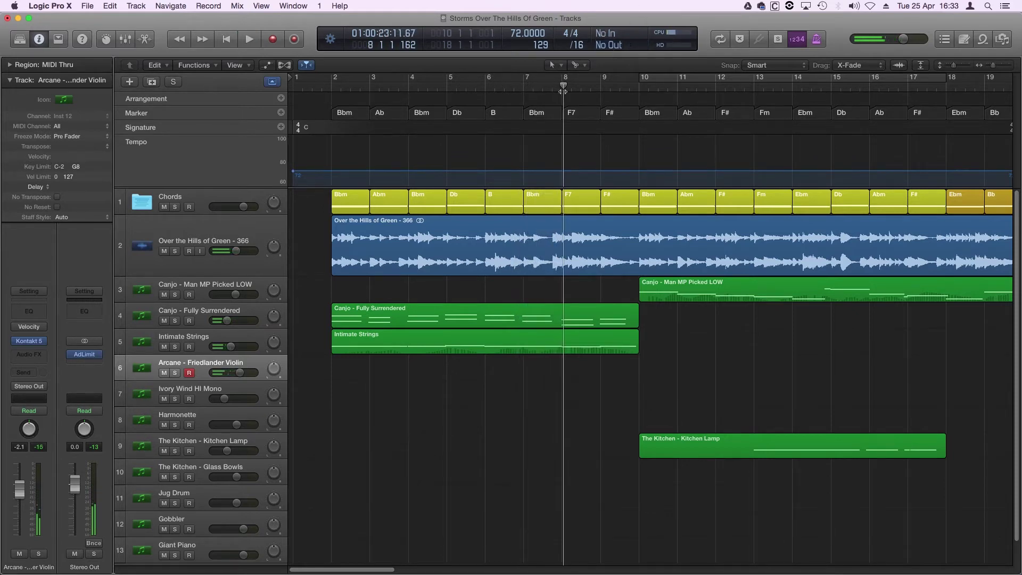
click(297, 42)
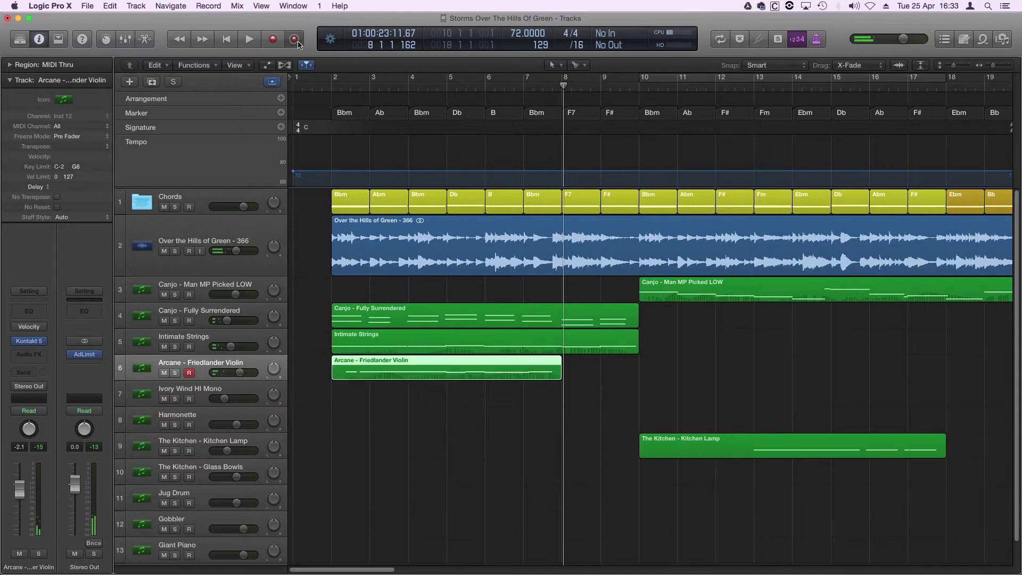
double_click(442, 366)
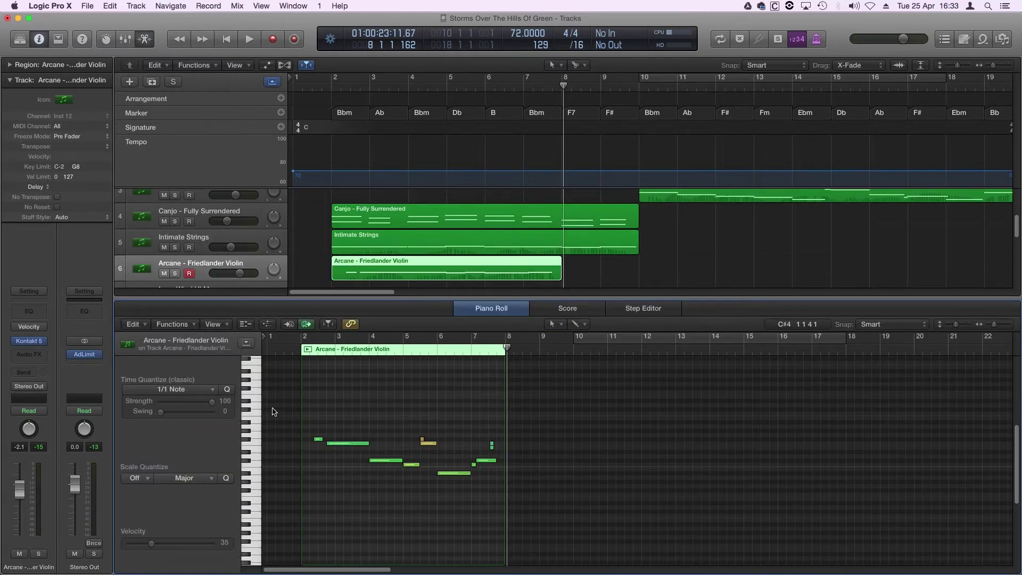
During playback, remove the violin part's stray short notes in bars 2 and 5 and start its first long note slightly earlier
double_click(309, 355)
key(space)
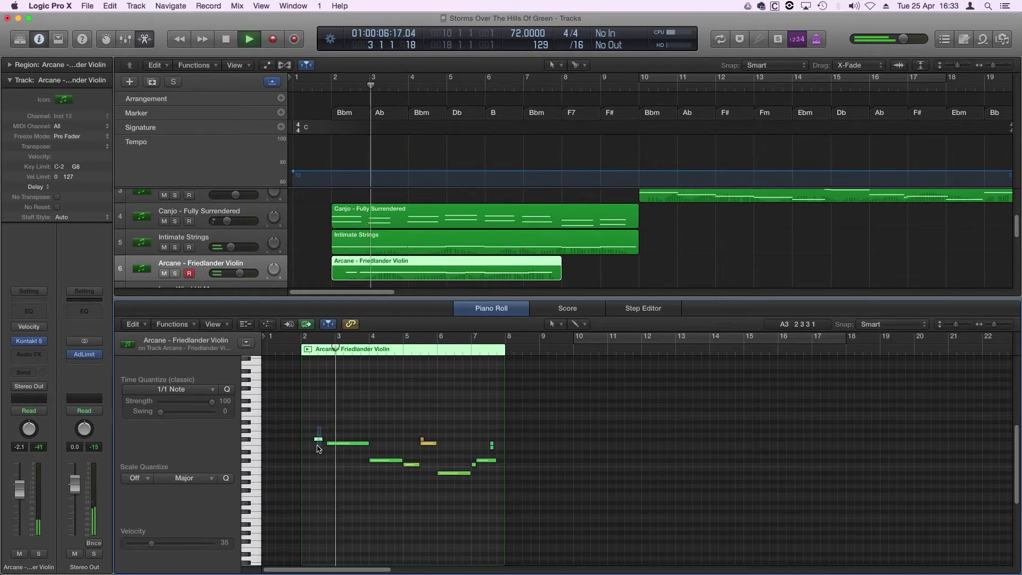
drag(327, 443, 323, 443)
click(340, 420)
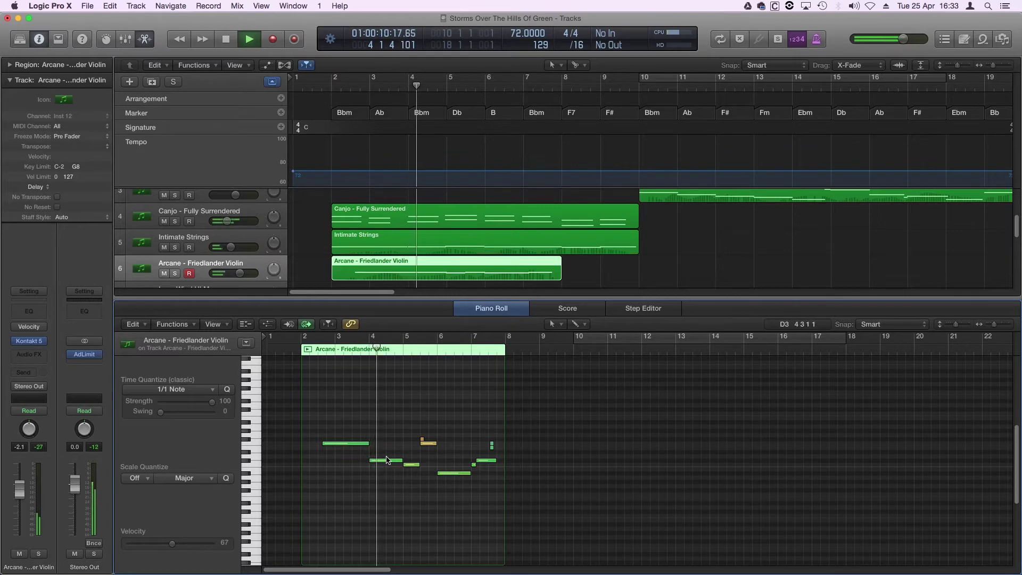
click(423, 443)
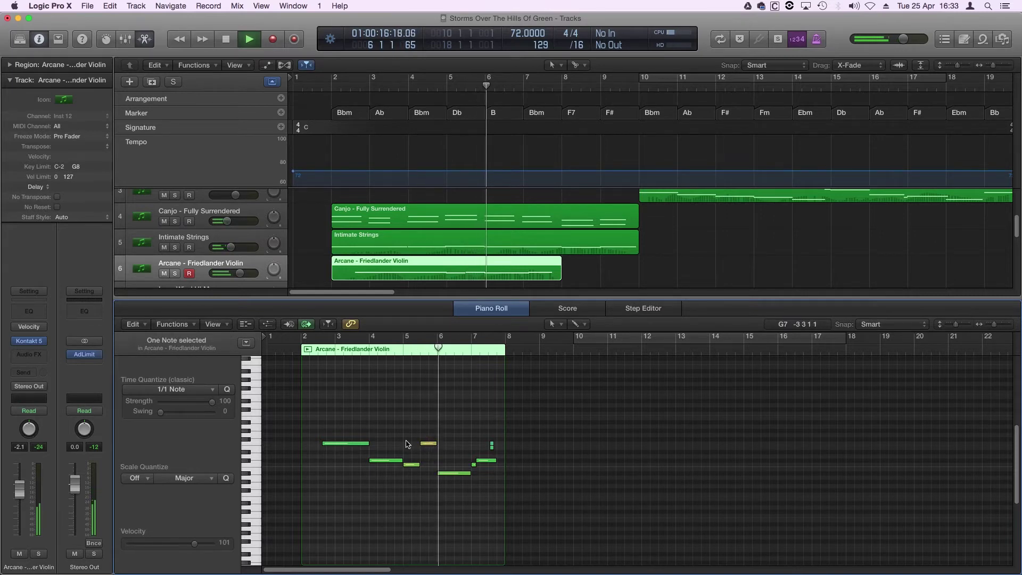
Raise the long violin note in bar 6 by one semitone and check it by playing from bar 5
key(space)
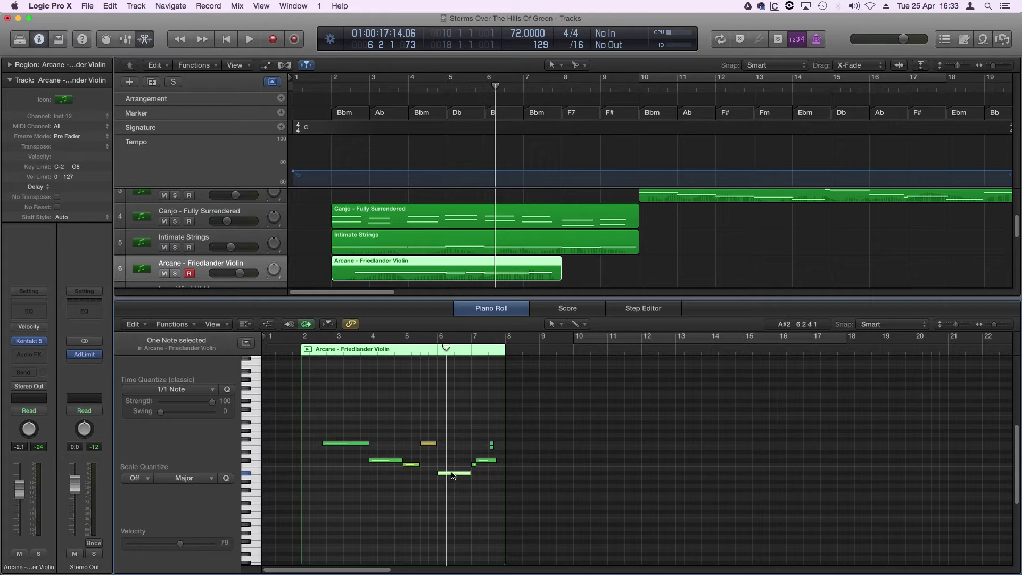
drag(452, 475, 453, 471)
click(408, 353)
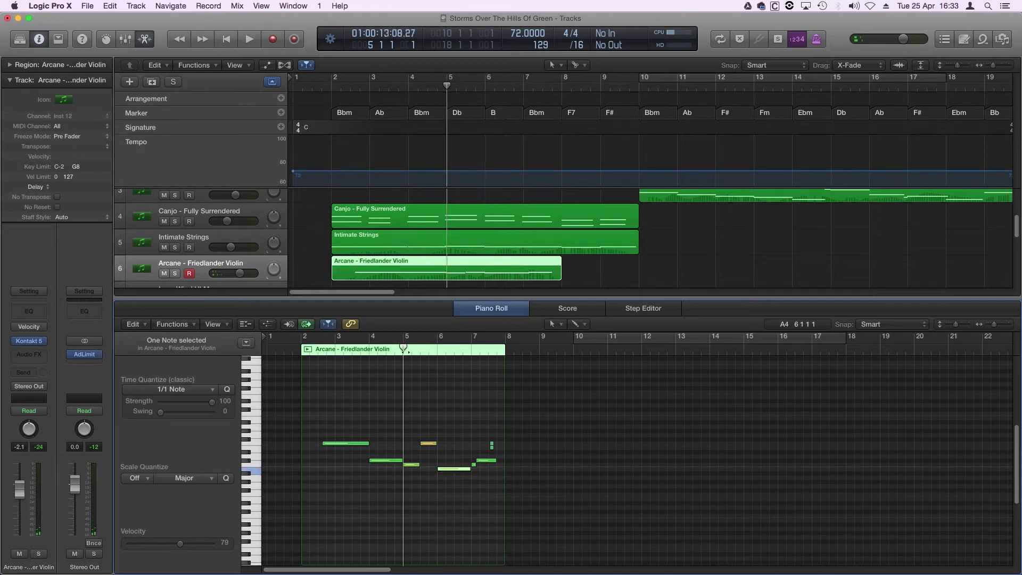
key(space)
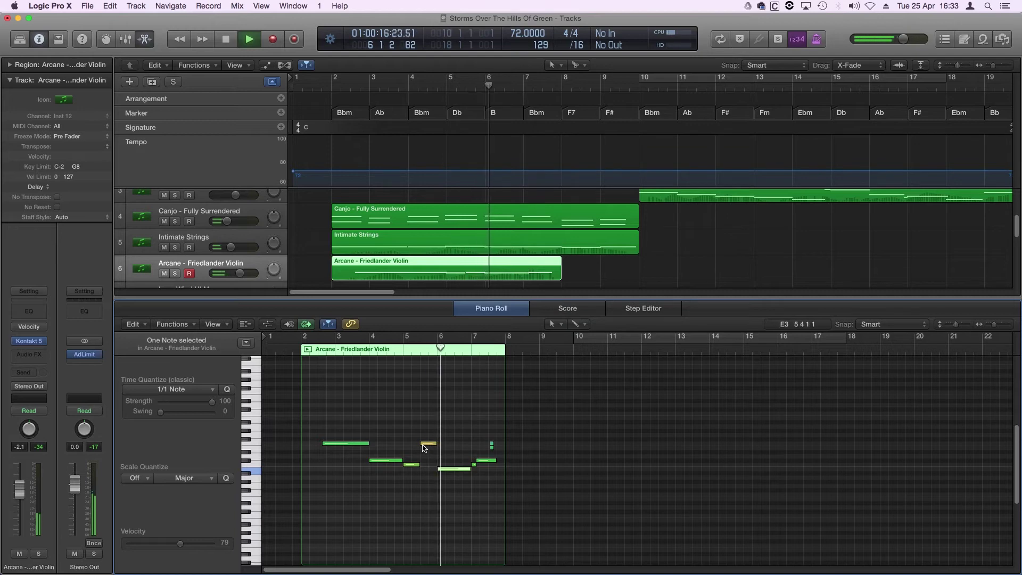
key(space)
Delete the short violin note at bar 7, extend the following note back to the bar's start and play it
click(474, 466)
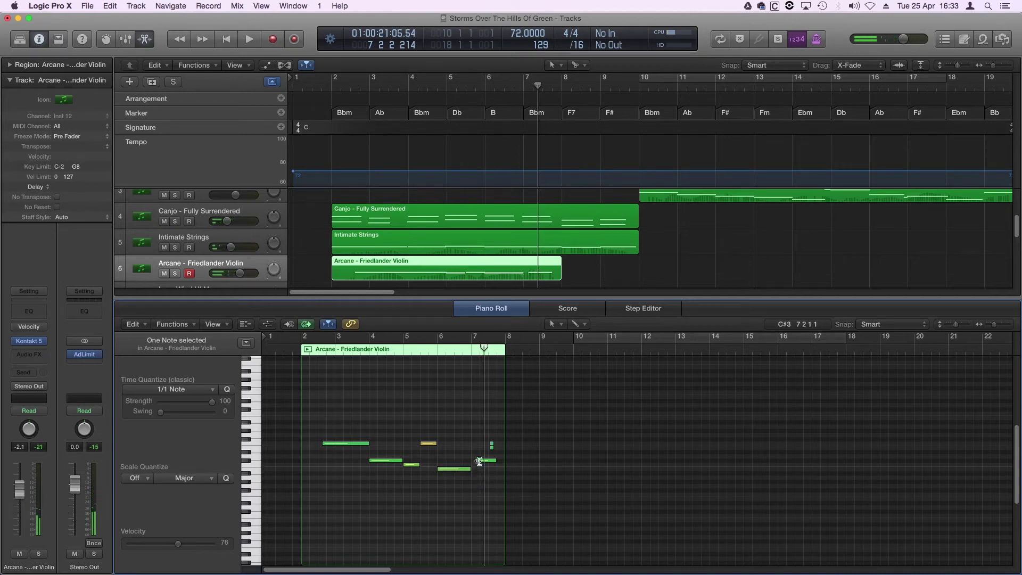
drag(478, 461, 471, 461)
click(470, 351)
key(space)
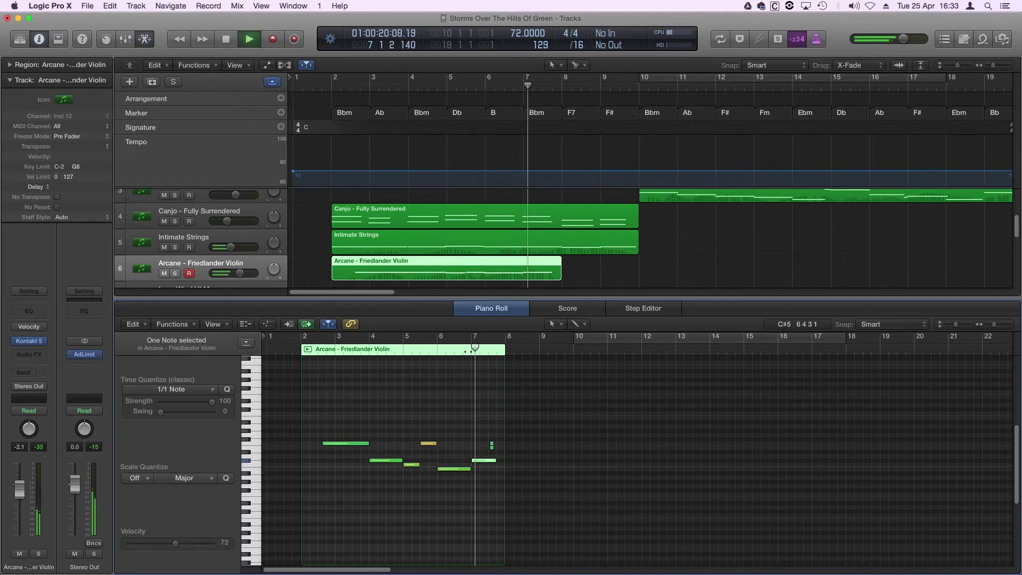
Delete the two stray short notes near the end of bar 7 in the violin region and close the editor
drag(497, 455, 483, 438)
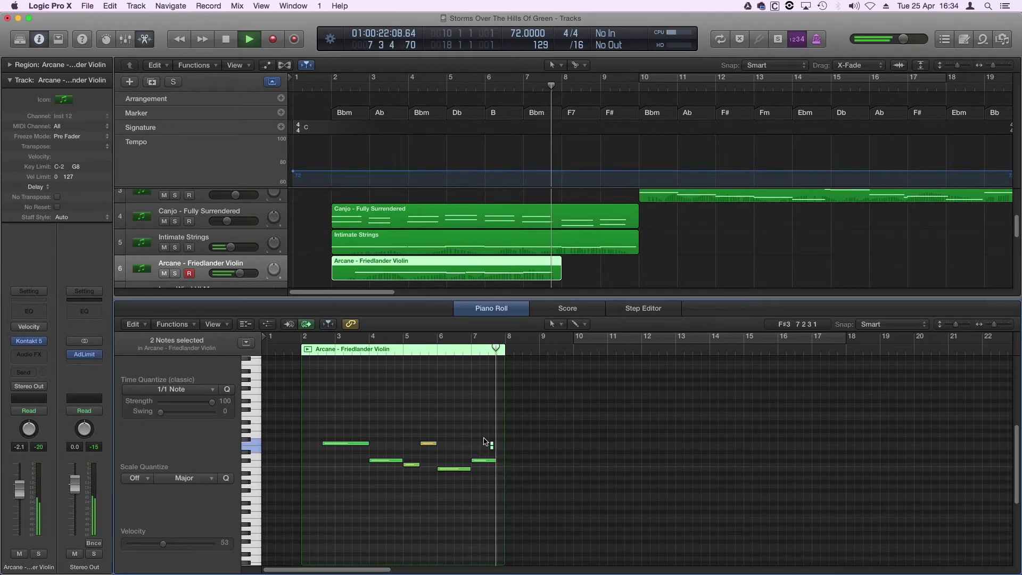
key(Delete)
key(space)
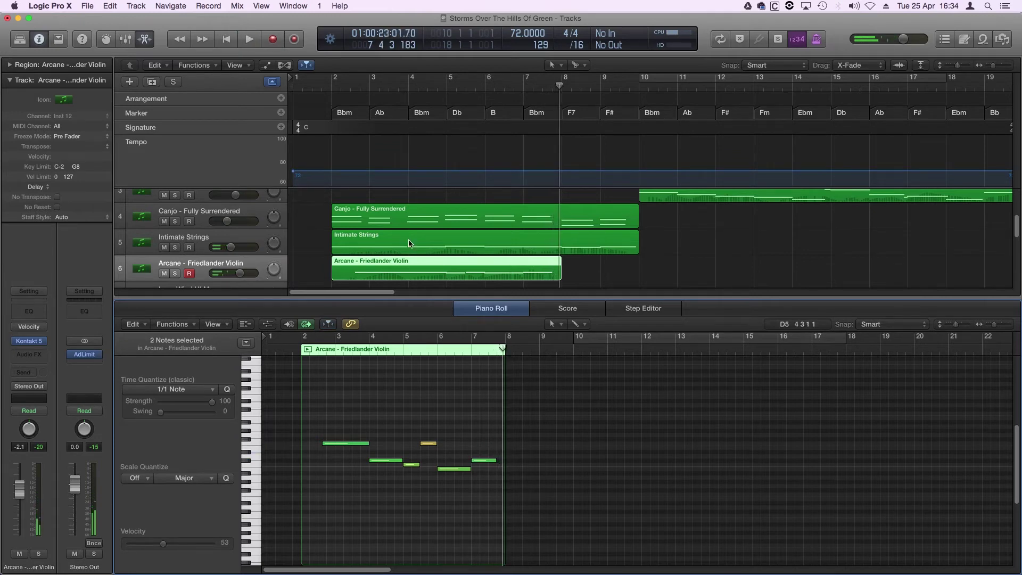
key(x)
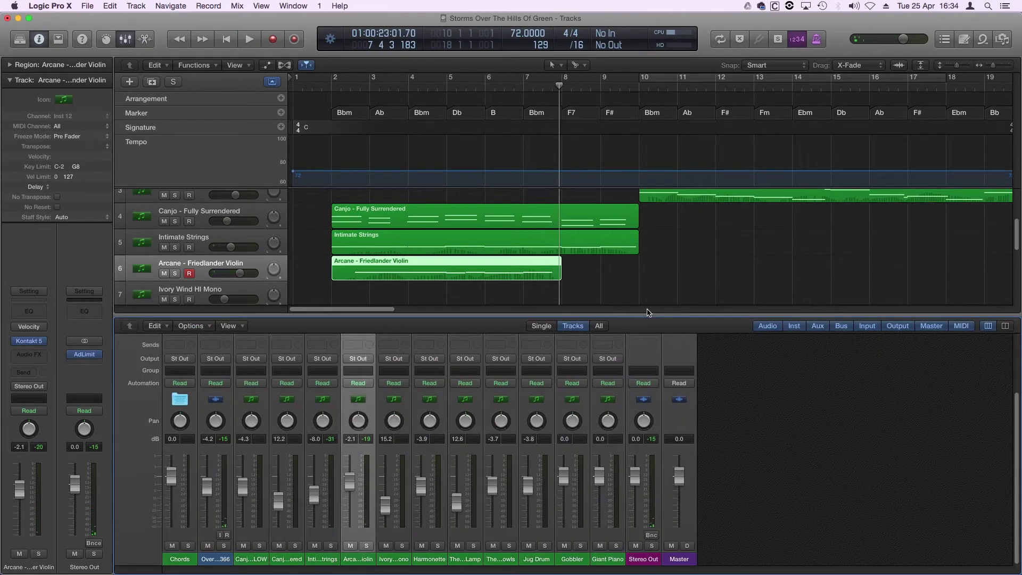
key(x)
Select the Ivory Wind HI Mono track and open its instrument window
click(173, 369)
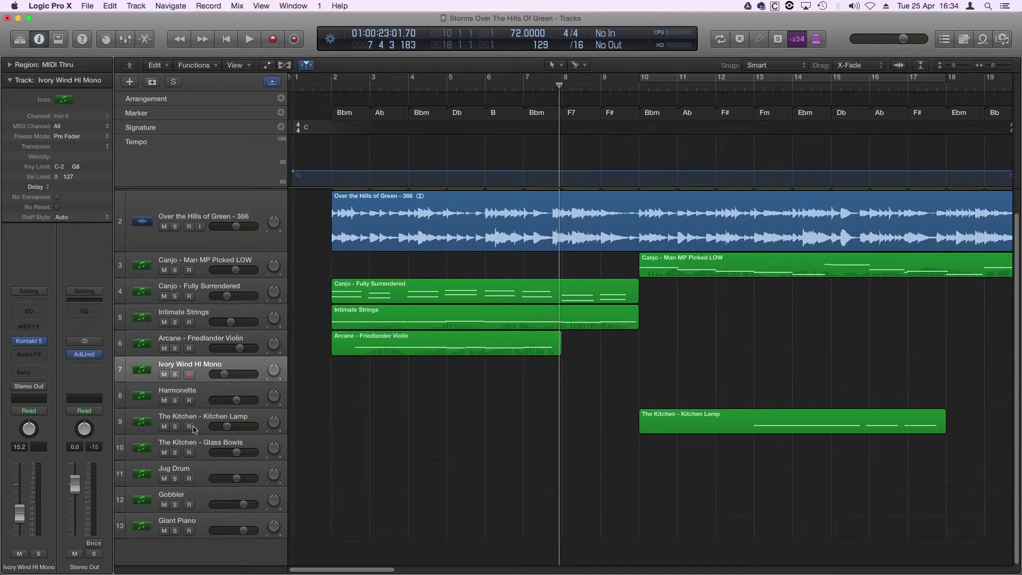
key(v)
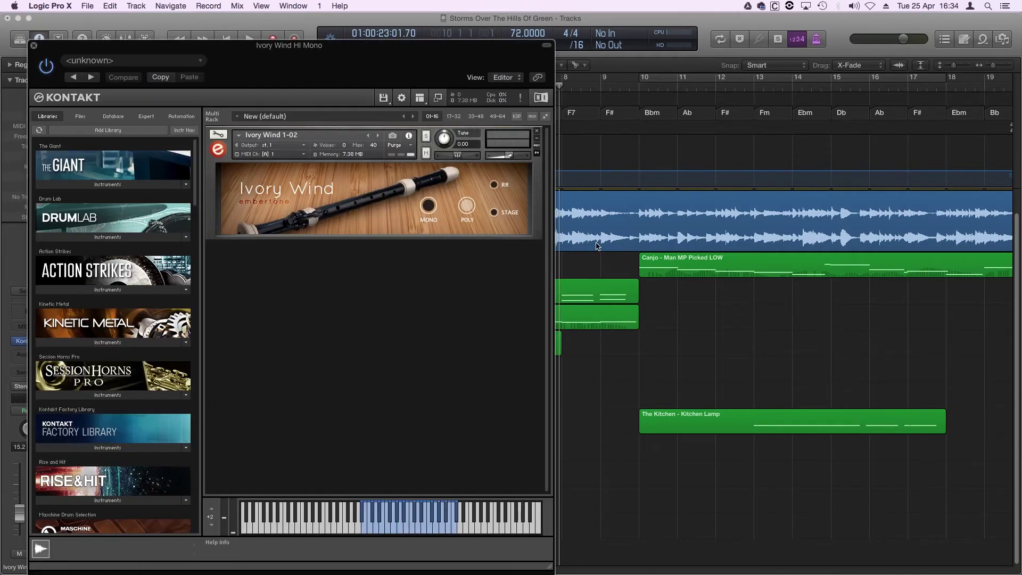
Try the Ivory Wind instrument with its Poly mode and close the instrument window
drag(189, 48, 486, 43)
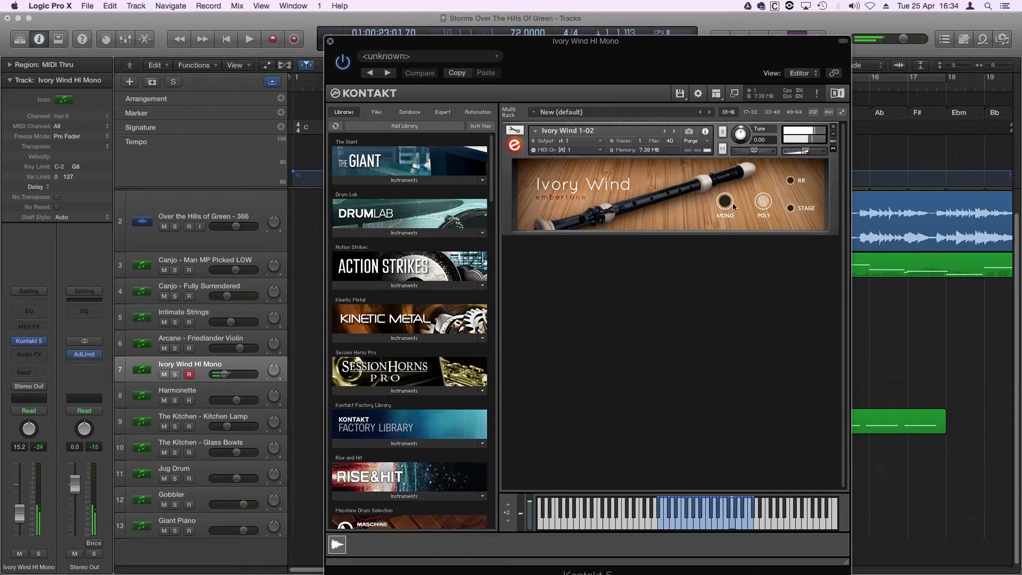
click(763, 201)
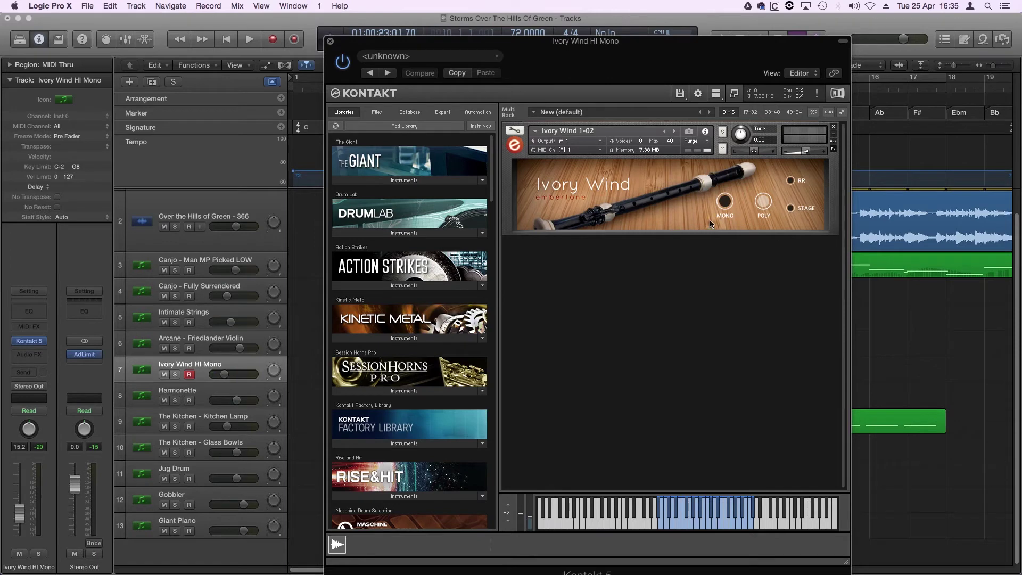
click(331, 41)
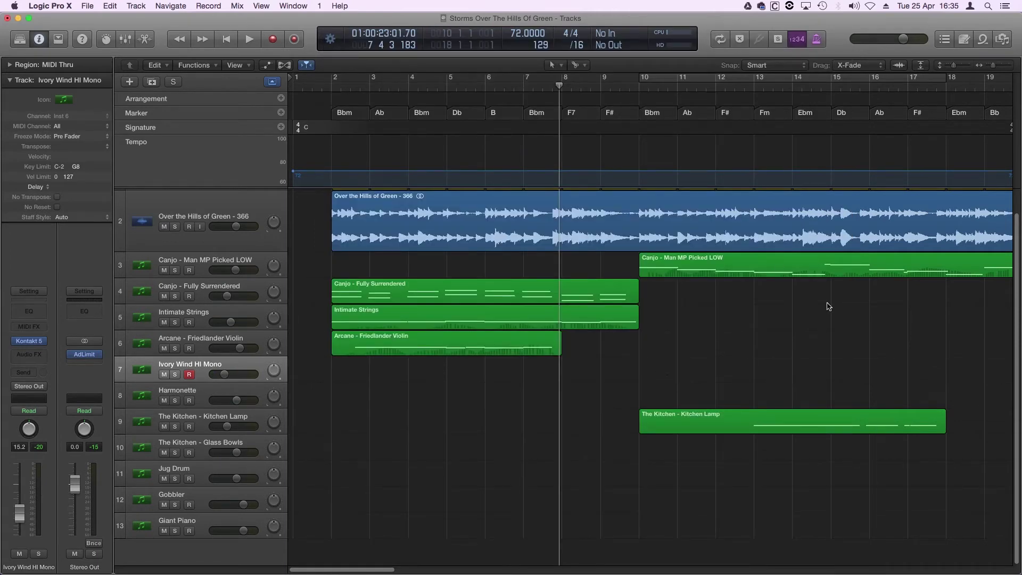
Play from the middle of bar 9 and capture the performance as a recording on the Ivory Wind HI Mono track
double_click(624, 87)
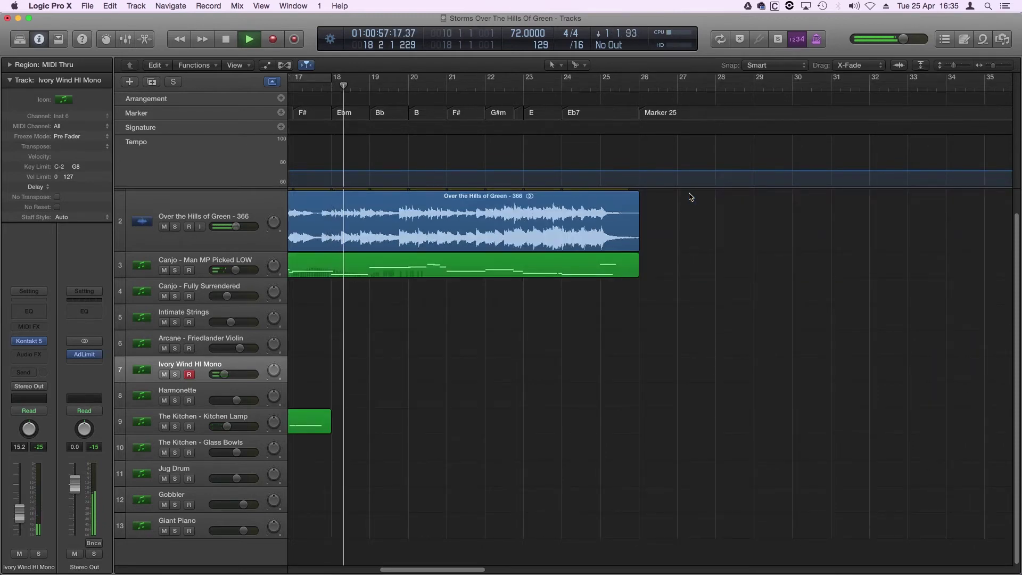
click(294, 39)
scroll(479, 374, left, 8)
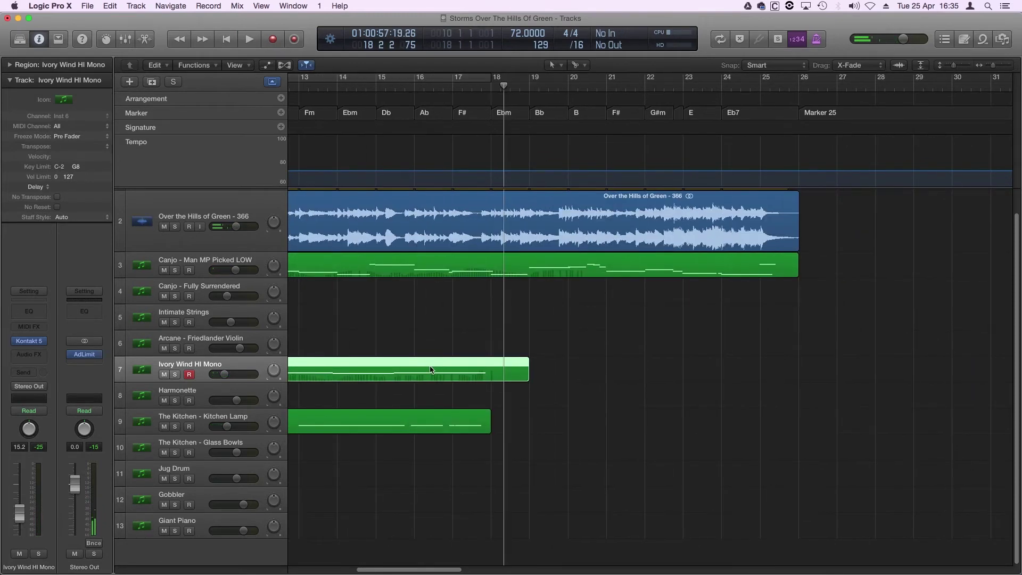
Open the captured Ivory Wind region in the Piano Roll and play it from bar 11
double_click(484, 379)
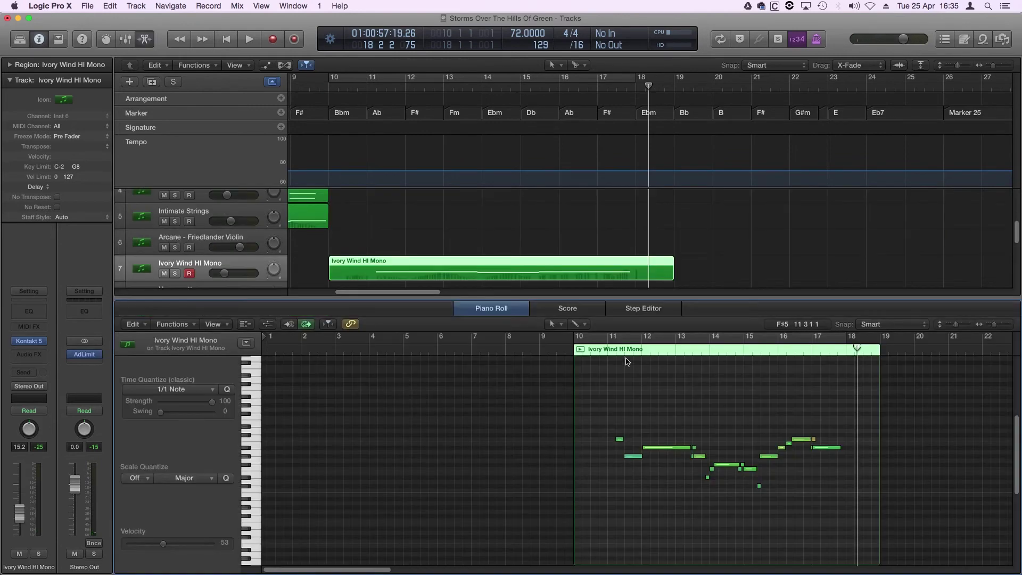
click(609, 349)
key(space)
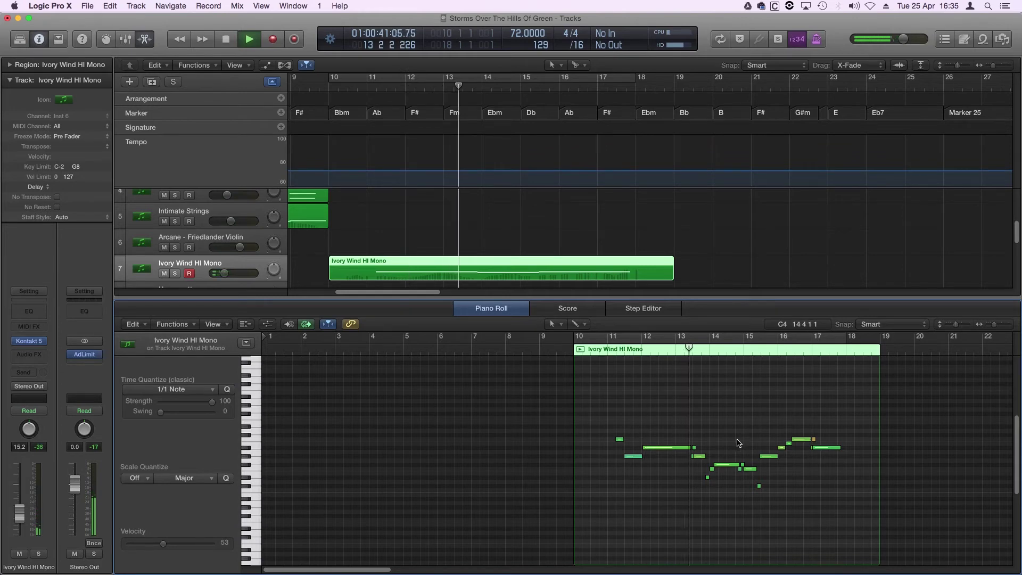
key(z)
key(super+Right)
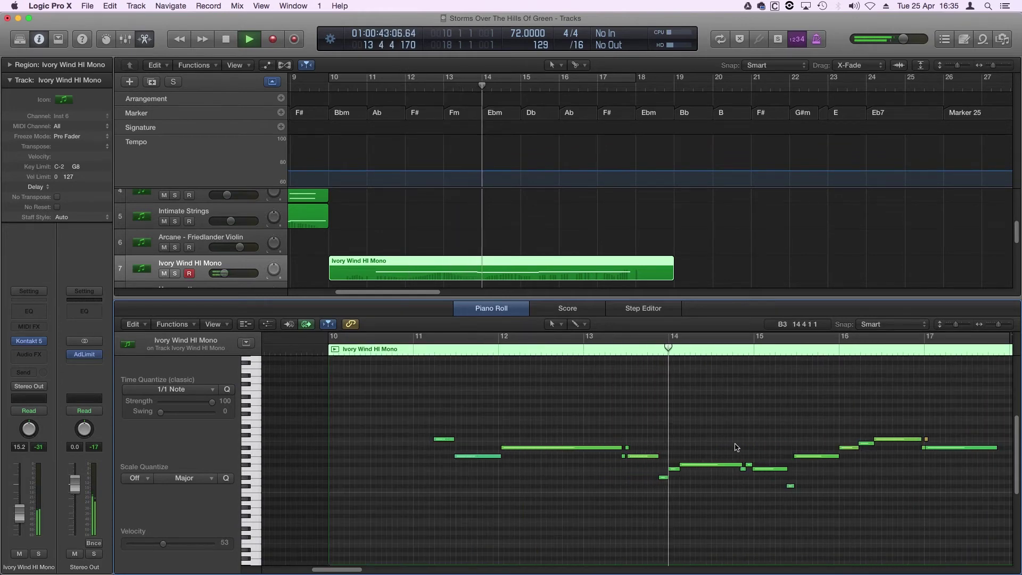
Delete the short wind note at bar 14, extend the following long note back to the bar's start and play it
key(space)
click(673, 469)
drag(674, 470, 669, 465)
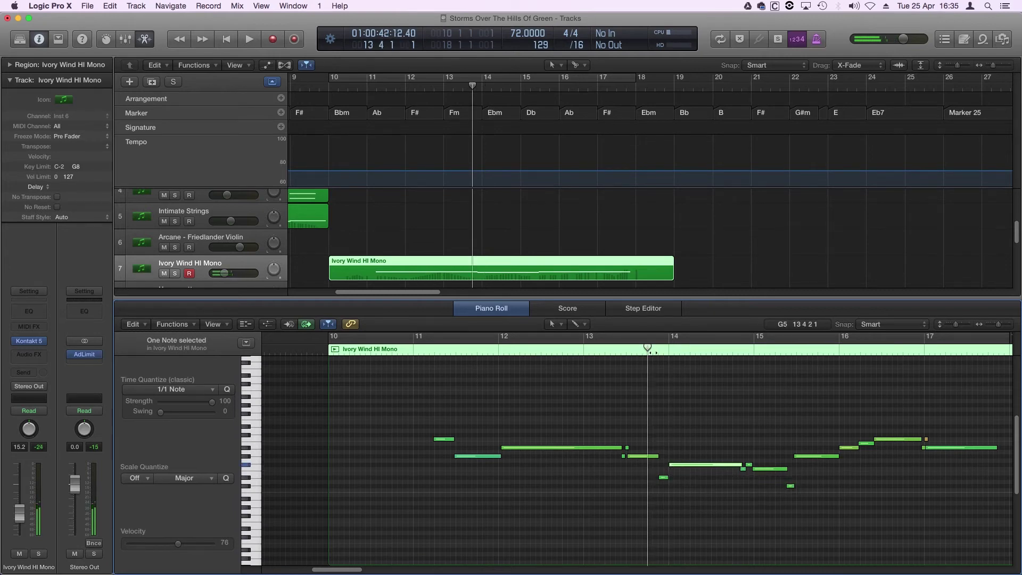
key(space)
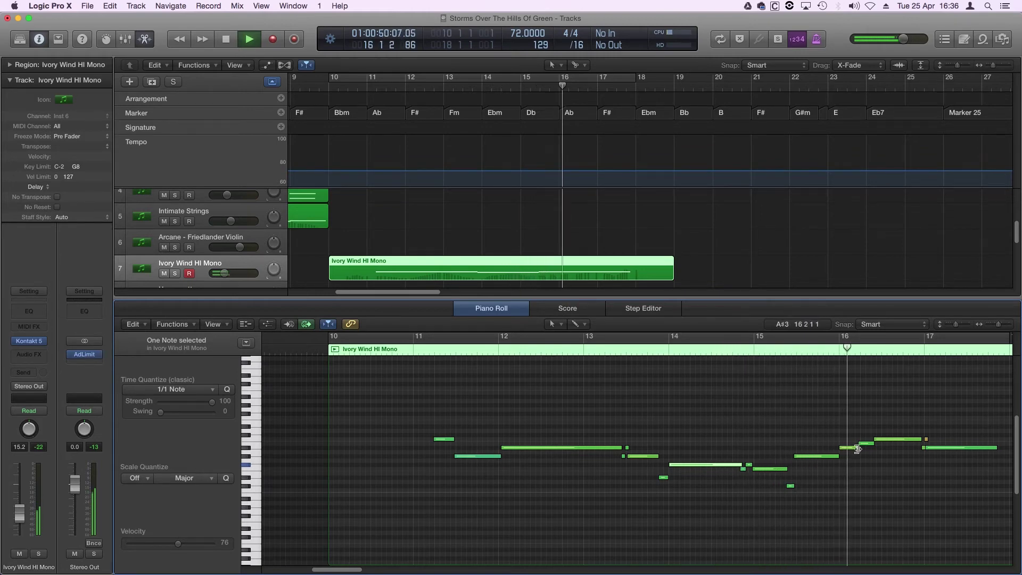
Delete the two short wind notes at bar 16, extend the long note back to the bar's start and play it
key(space)
mouse_move(853, 450)
mouse_move(846, 428)
mouse_down()
mouse_move(863, 455)
mouse_move(839, 440)
mouse_up()
key(space)
Try removing the very short upper wind note at the start of bar 17
drag(940, 420, 924, 441)
key(Delete)
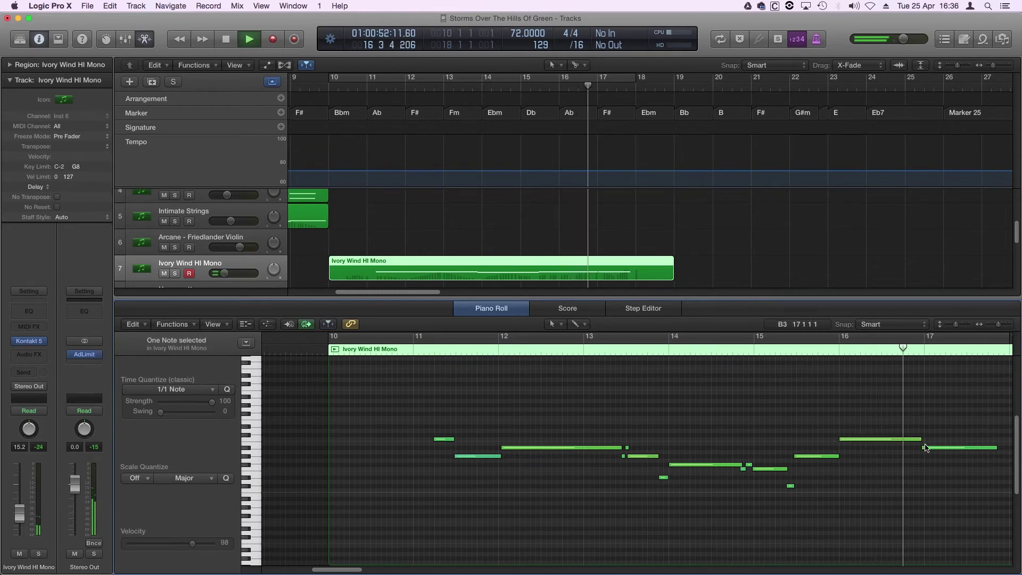
key(space)
key(super+z)
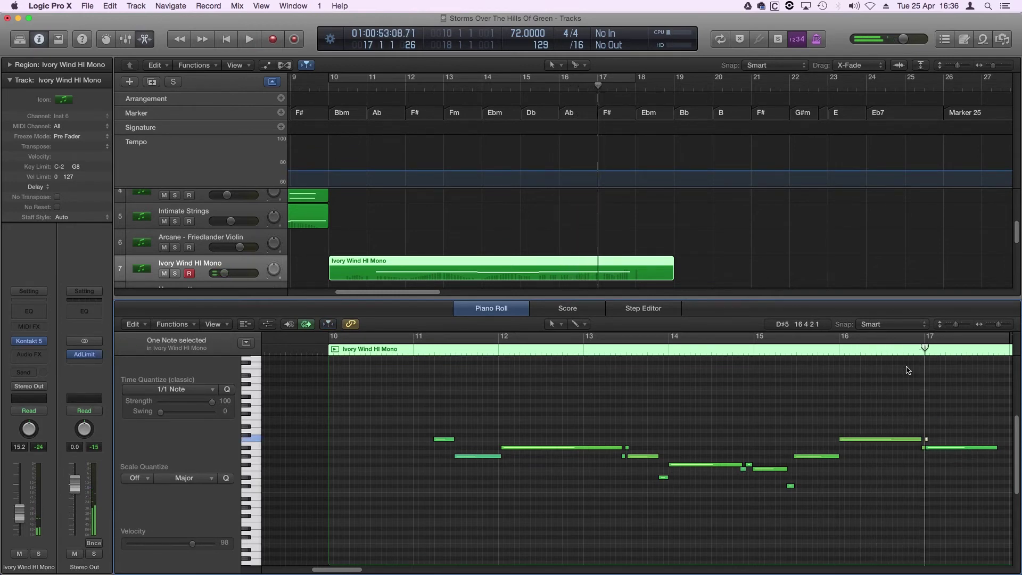
Play the wind part from the last beat of bar 16 through bar 17 and close the editor
click(903, 347)
key(space)
click(957, 426)
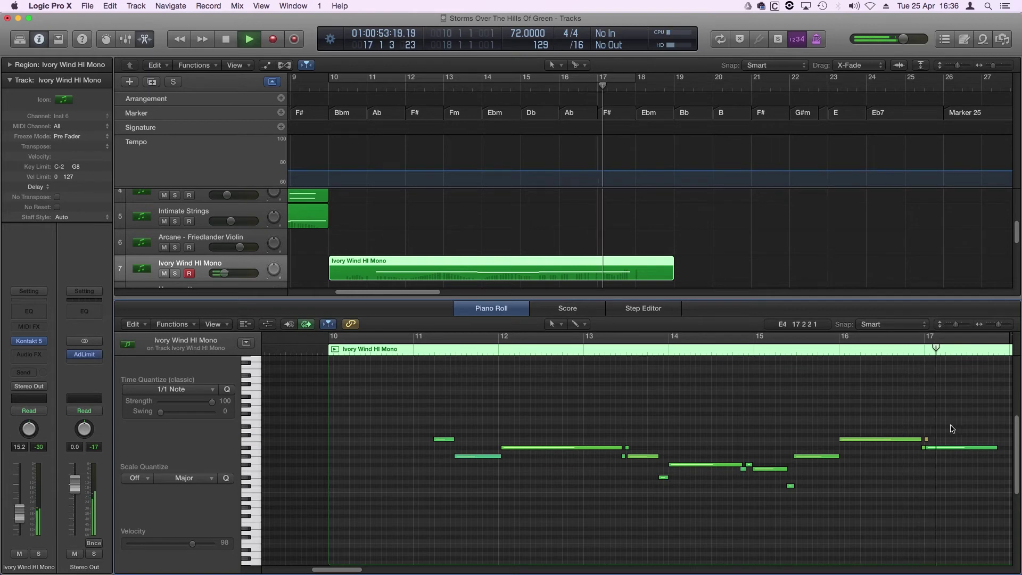
scroll(618, 438, left, 5)
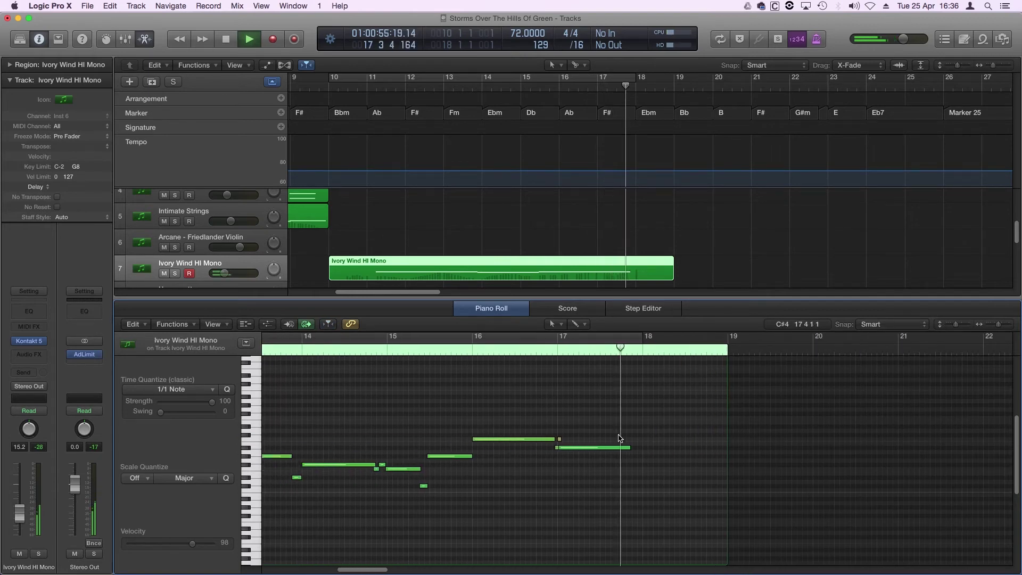
key(space)
click(731, 262)
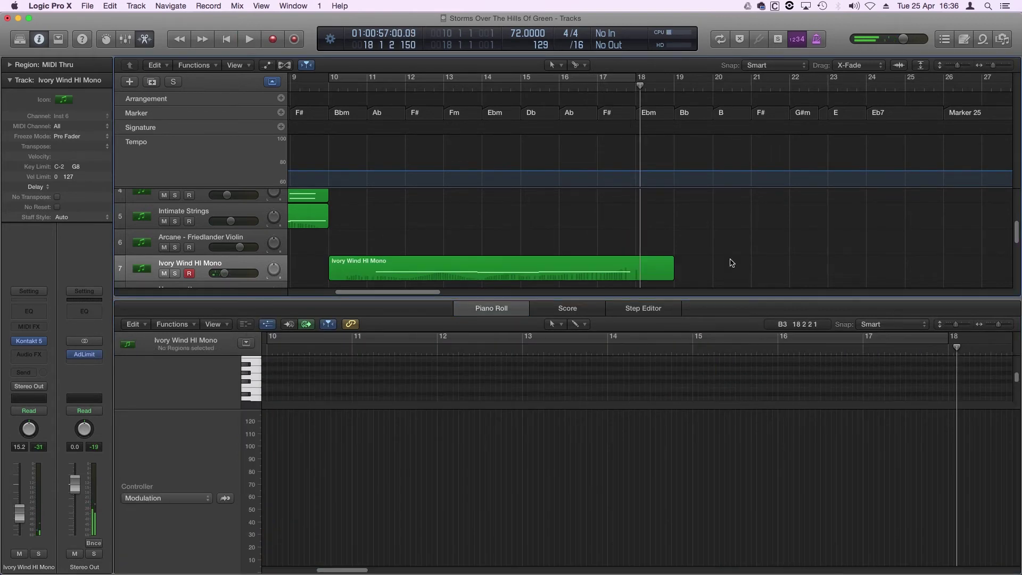
key(x)
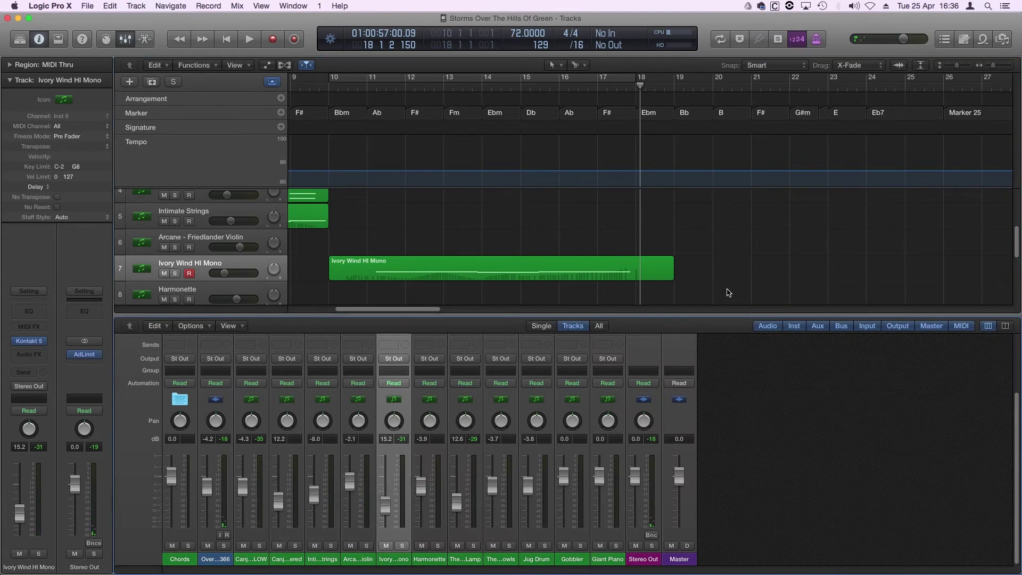
key(x)
Select the Harmonette track and play from bar 2 to try out its instrument
click(232, 394)
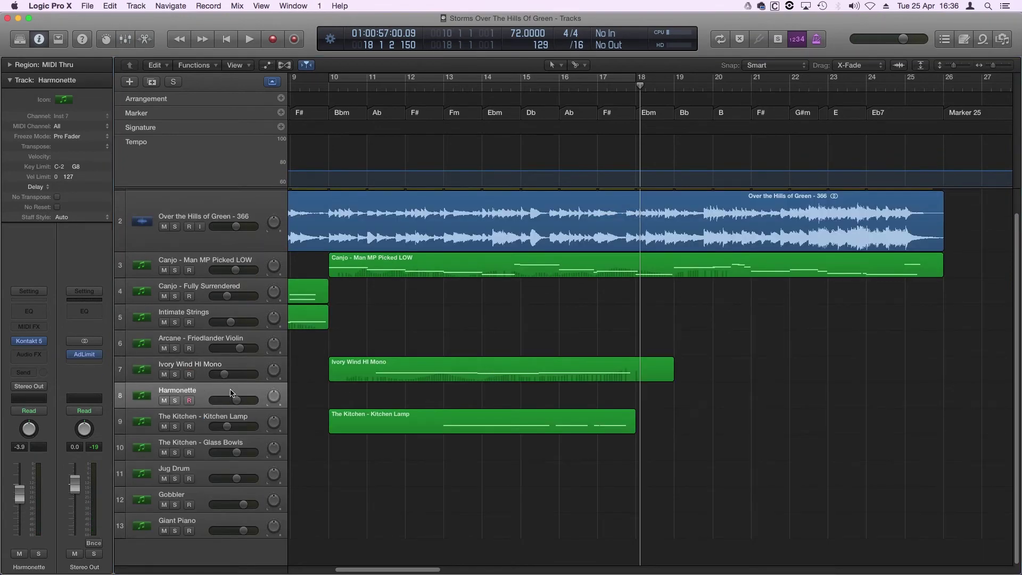
scroll(386, 399, left, 10)
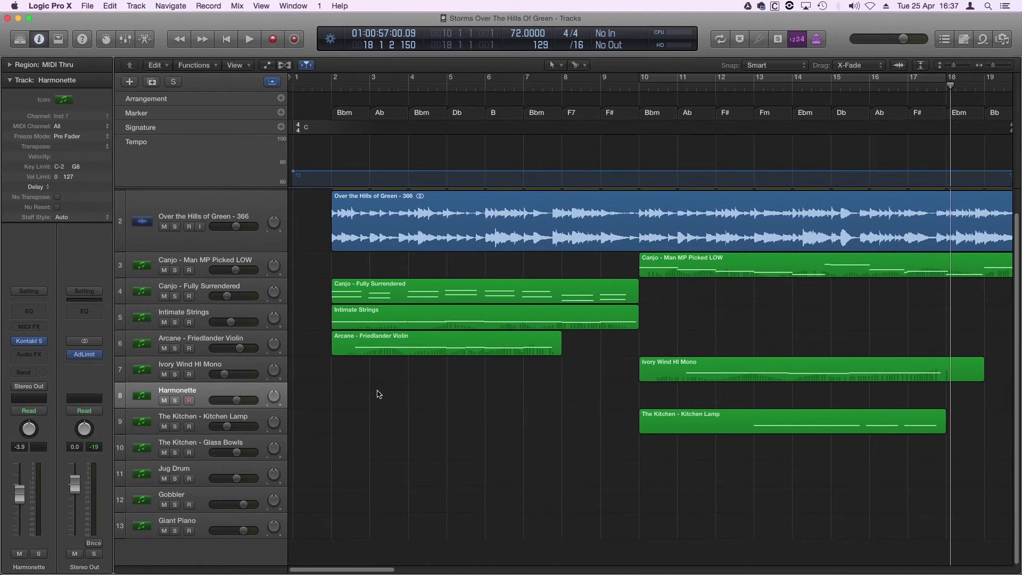
click(333, 101)
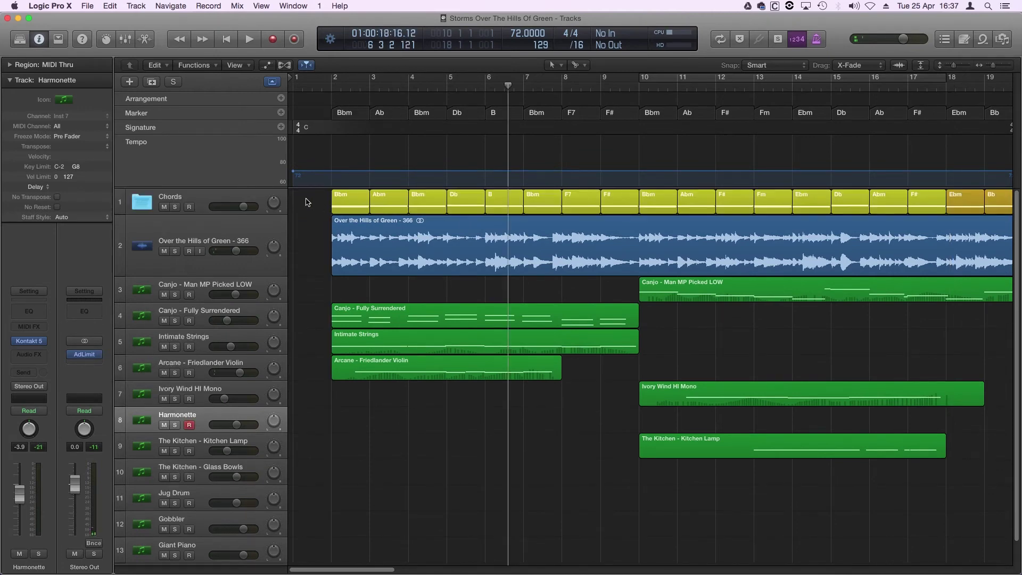
Copy all chord regions from the Chords track to the Harmonette track and play from bar 2
scroll(308, 206, down, 4)
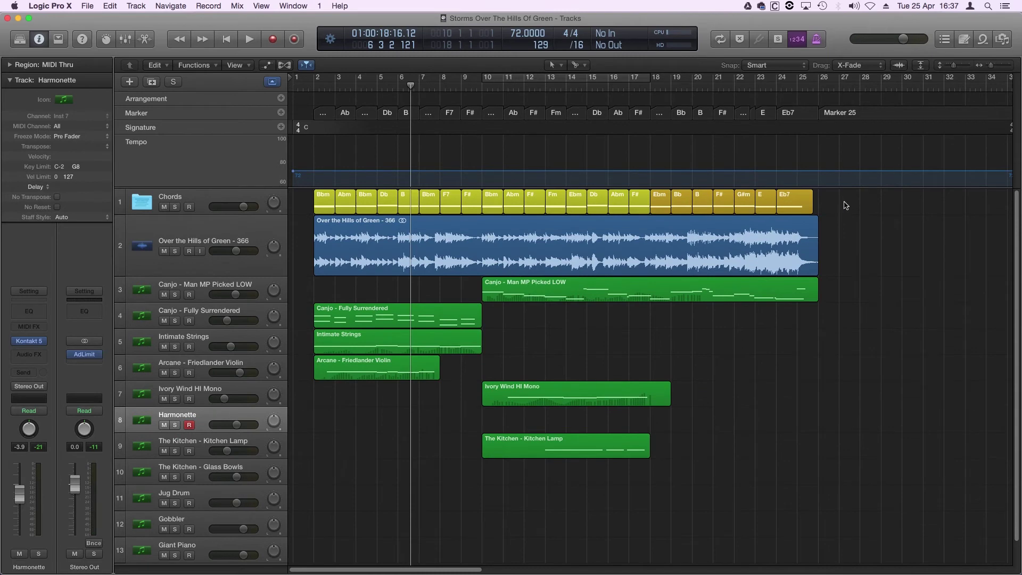
drag(846, 205, 315, 208)
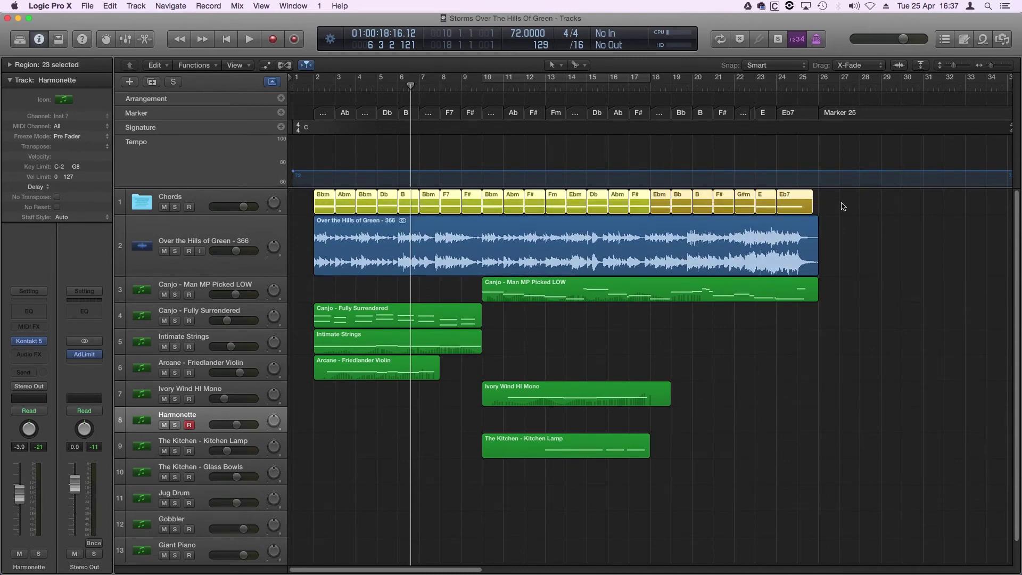
drag(324, 209, 325, 413)
click(313, 87)
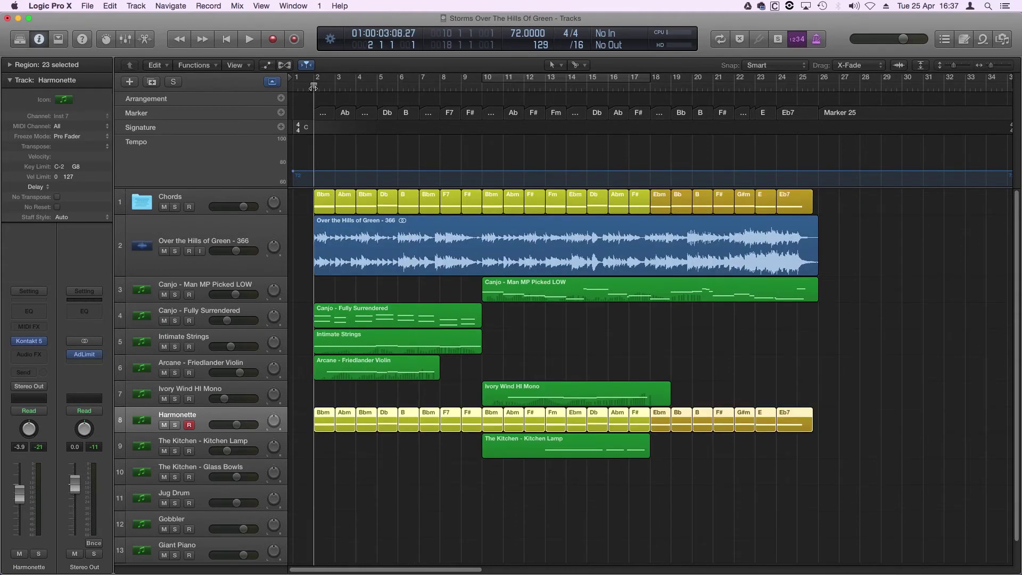
key(space)
click(377, 458)
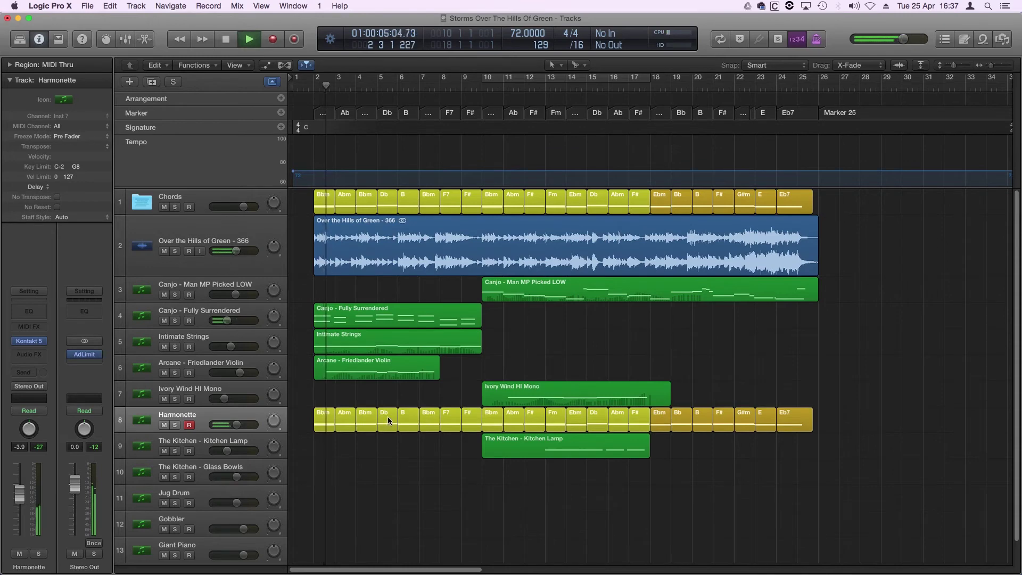
Select all chord regions on the Harmonette track, open them in the Piano Roll and hide the controller lane
drag(302, 419, 800, 415)
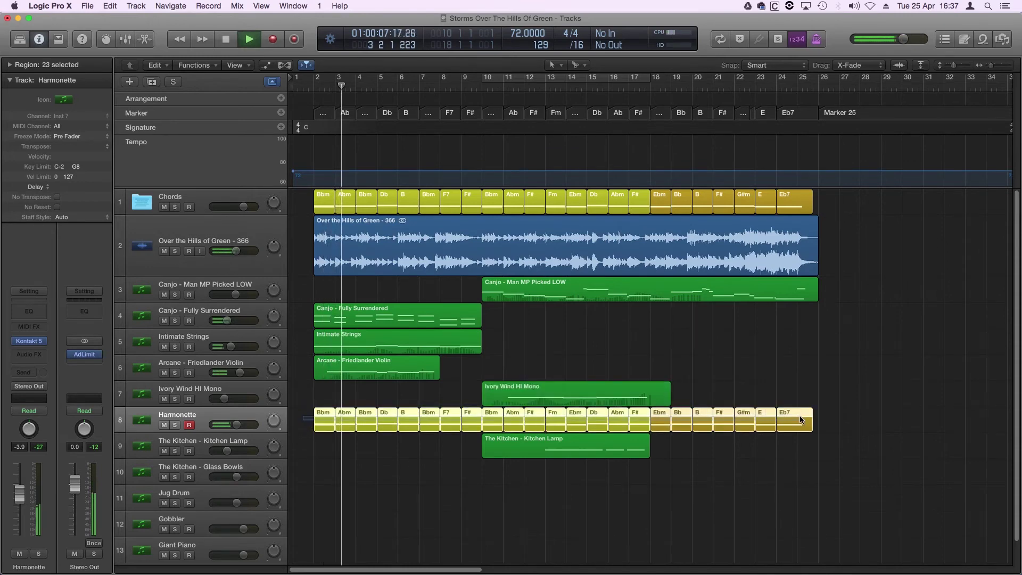
double_click(349, 420)
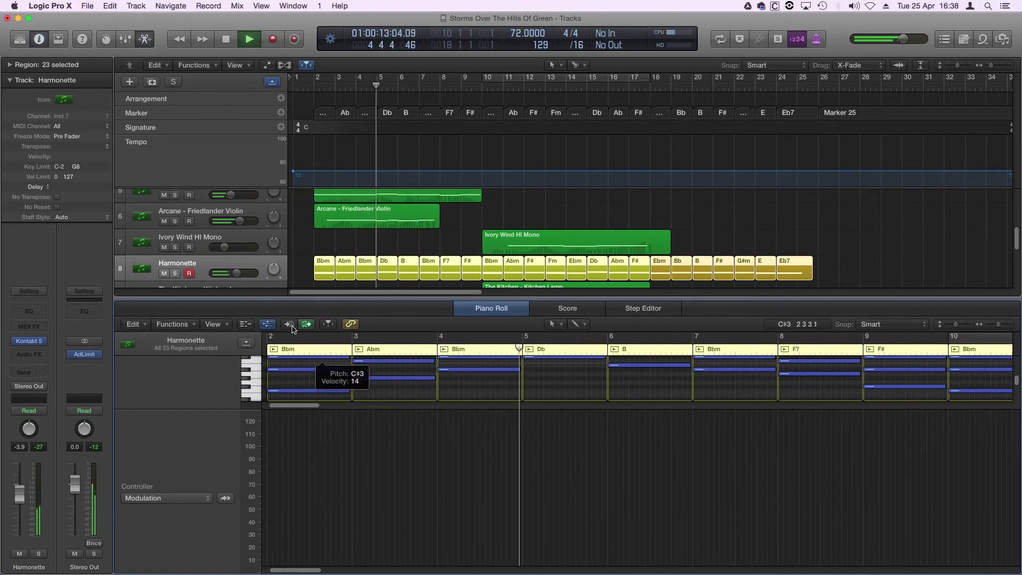
click(267, 324)
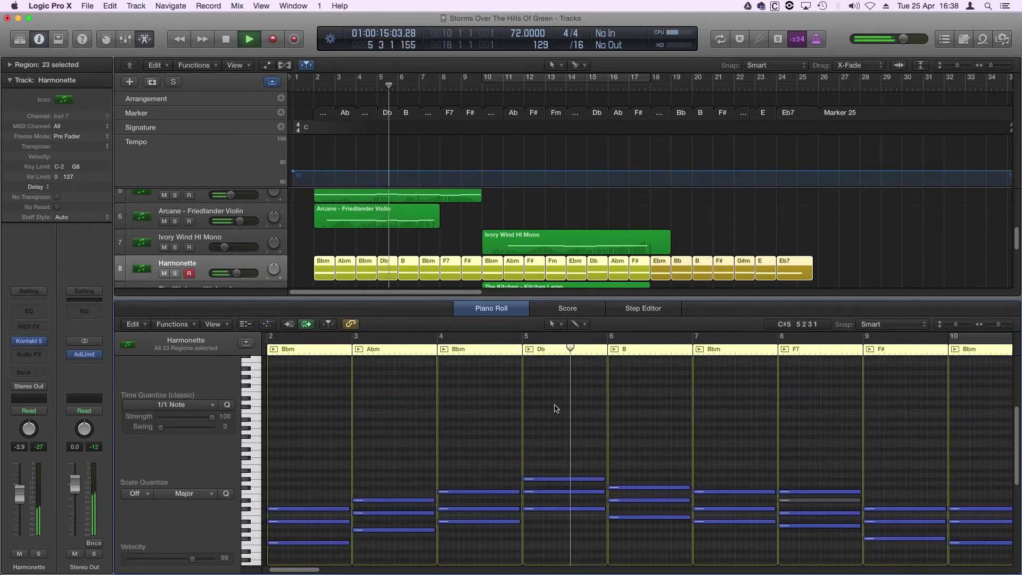
Play from the start of bar 5 and examine the attack timing of the Harmonette's Db chord
key(super+Right)
key(super+Right)
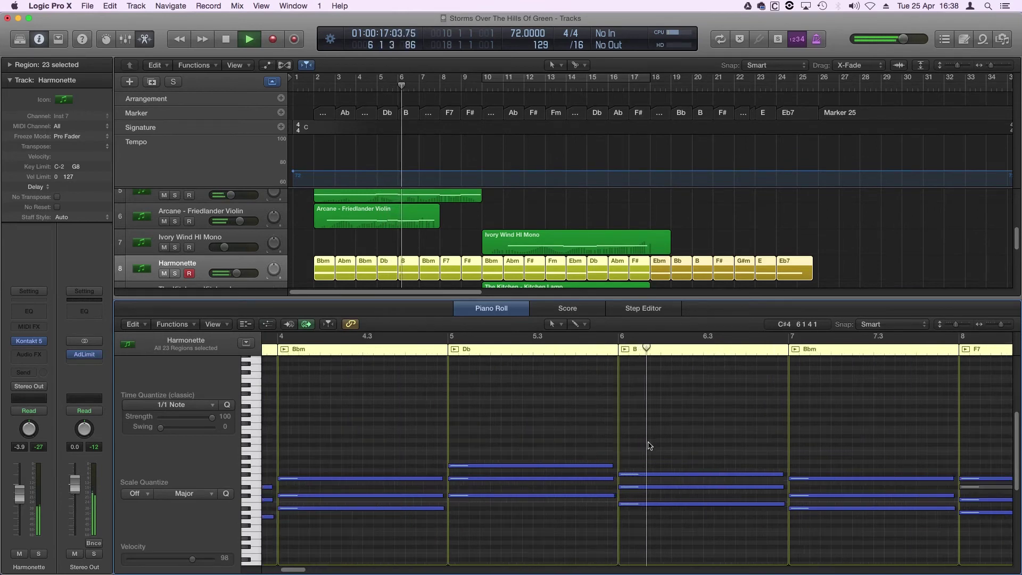
key(super+Right)
key(space)
click(340, 350)
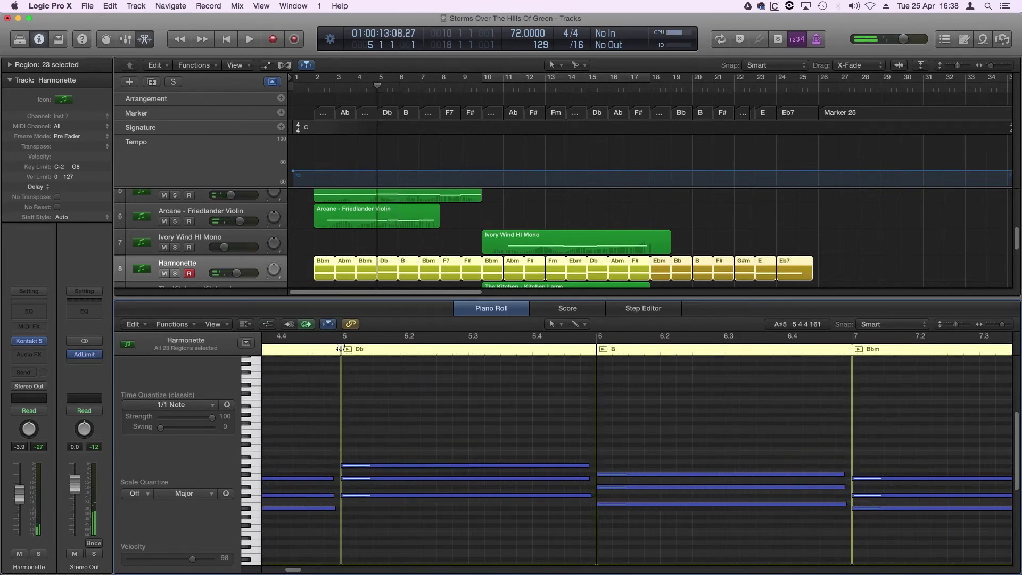
key(super+Right)
key(space)
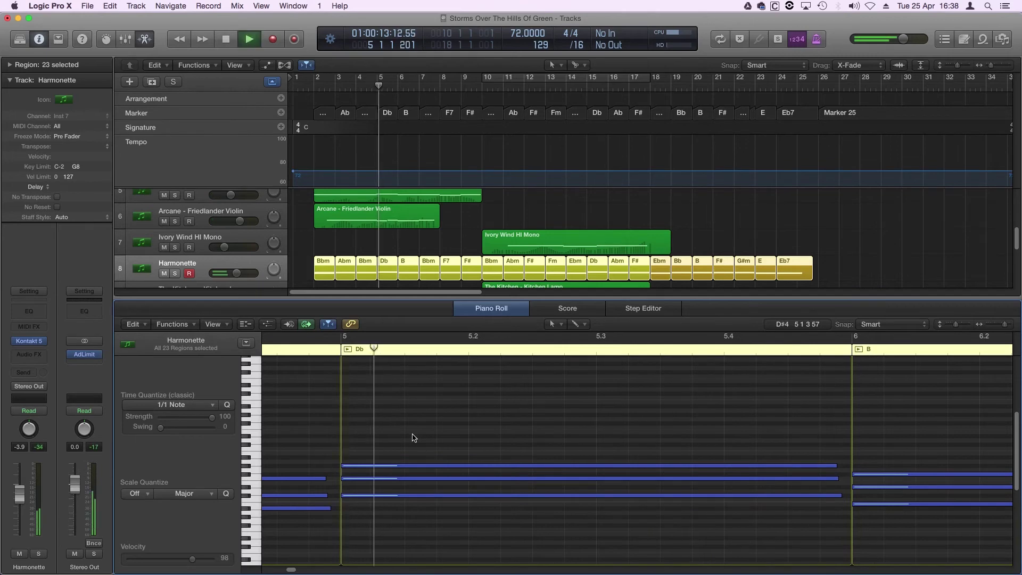
key(space)
key(super+Left)
key(super+Left)
key(super+Right)
key(super+Right)
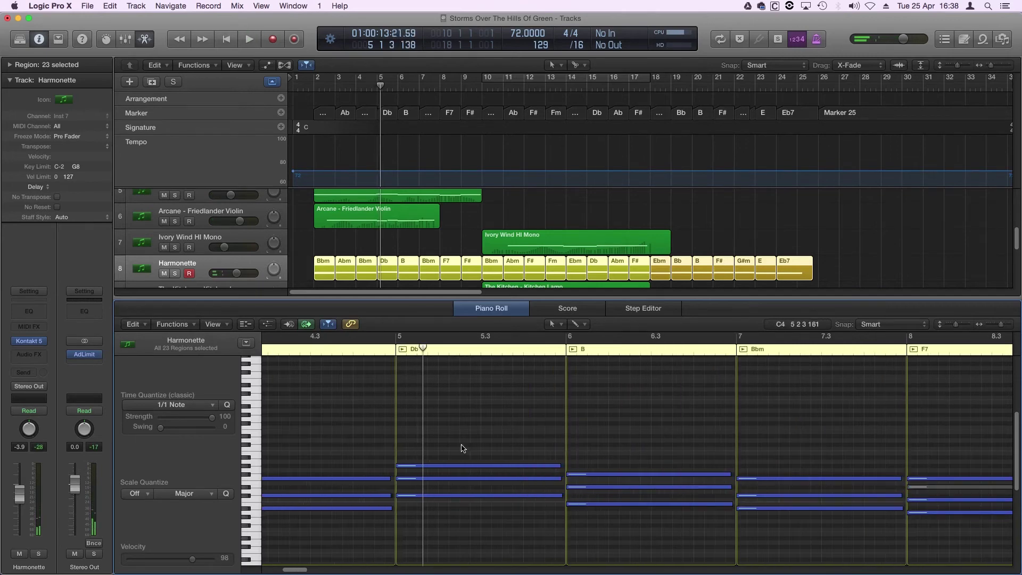
Extend the starts of the three Db chord notes slightly ahead of bar 5 and play the chord change
drag(462, 446, 439, 499)
key(super+Right)
key(super+Right)
drag(345, 466, 336, 466)
click(282, 350)
key(space)
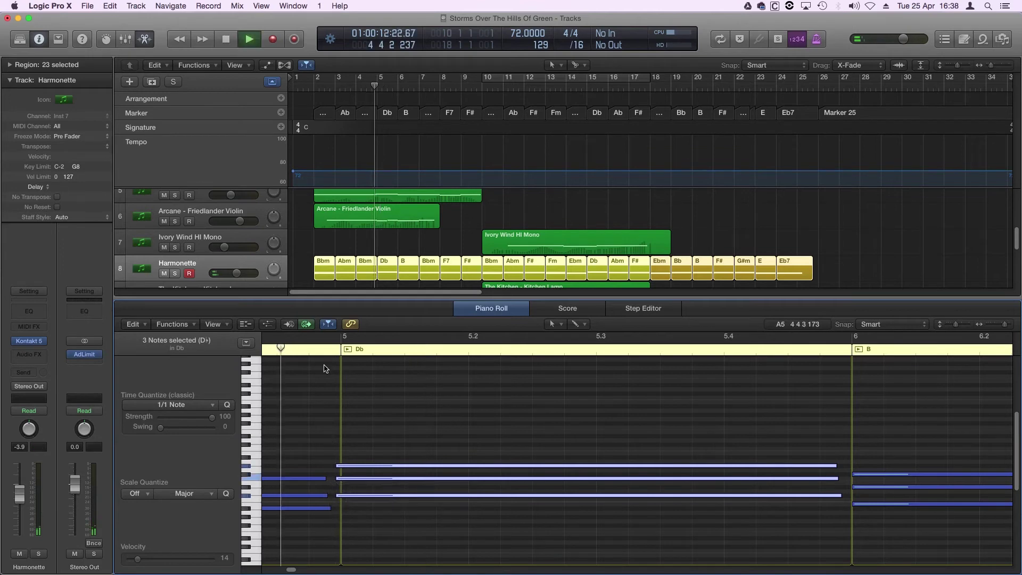
key(space)
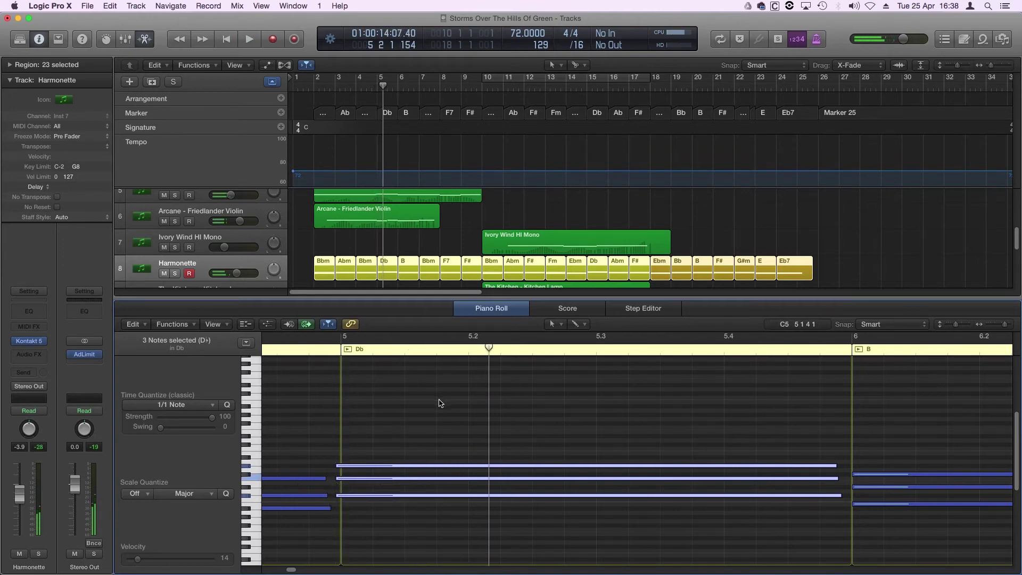
Play the Harmonette chords from bar 4 to check the earlier Db chord entry in context
key(super+Left)
key(super+Left)
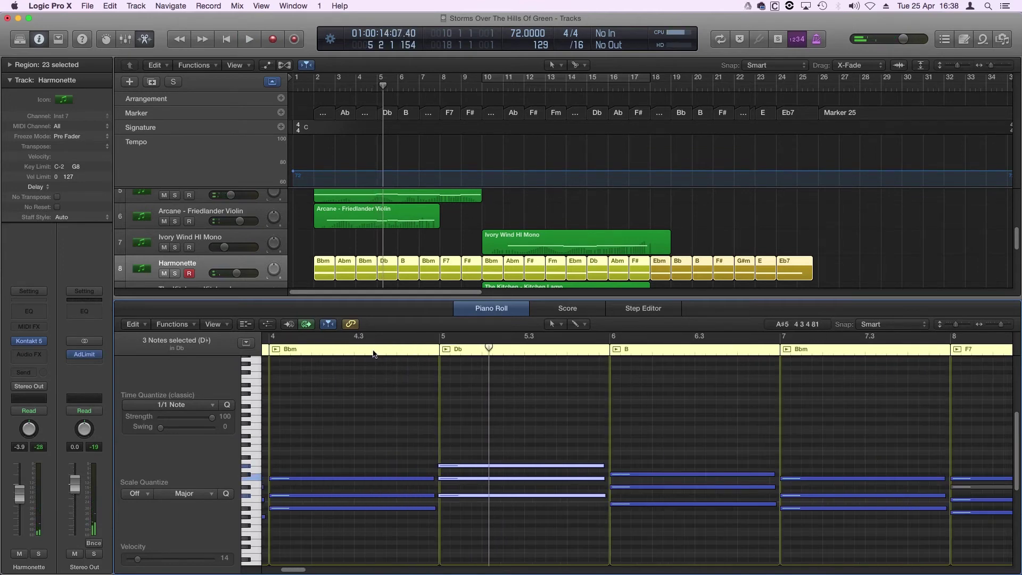
click(299, 352)
key(space)
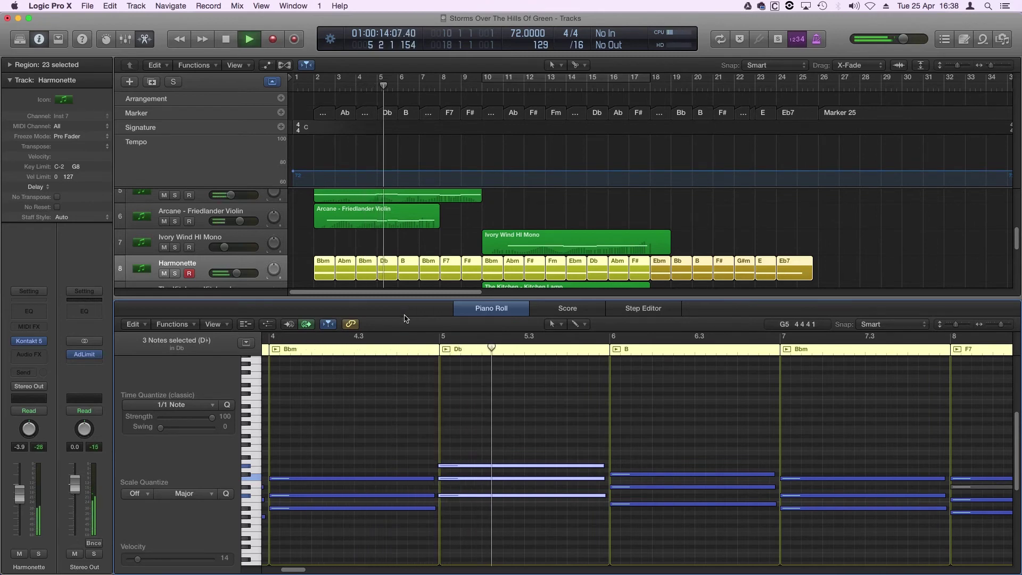
key(space)
scroll(387, 245, up, 2)
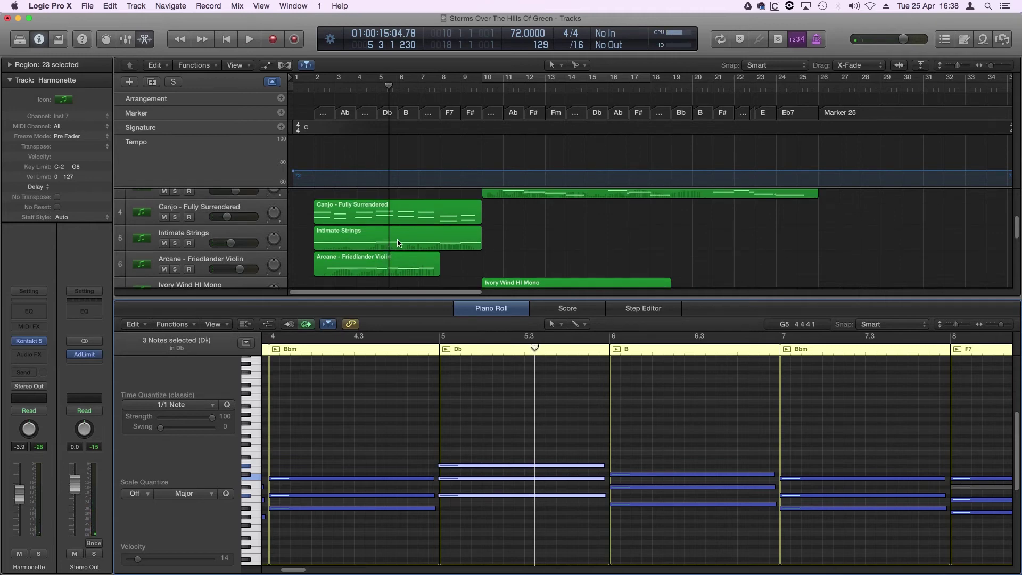
Raise the Arcane - Friedlander Violin note at bar 5 three semitones to D#3, play the passage and close the Piano Roll
scroll(398, 242, down, 1)
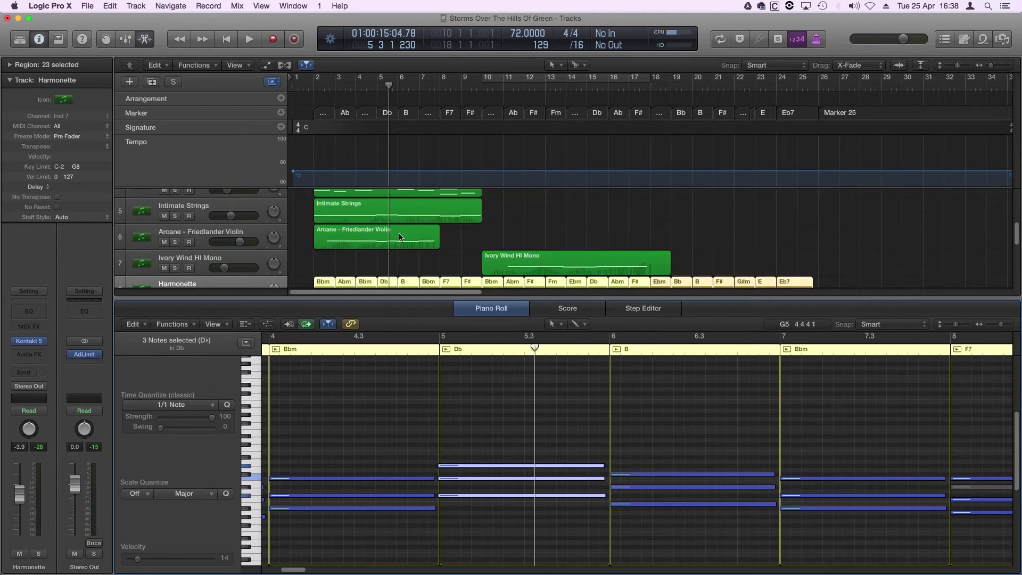
click(400, 237)
drag(482, 460, 481, 451)
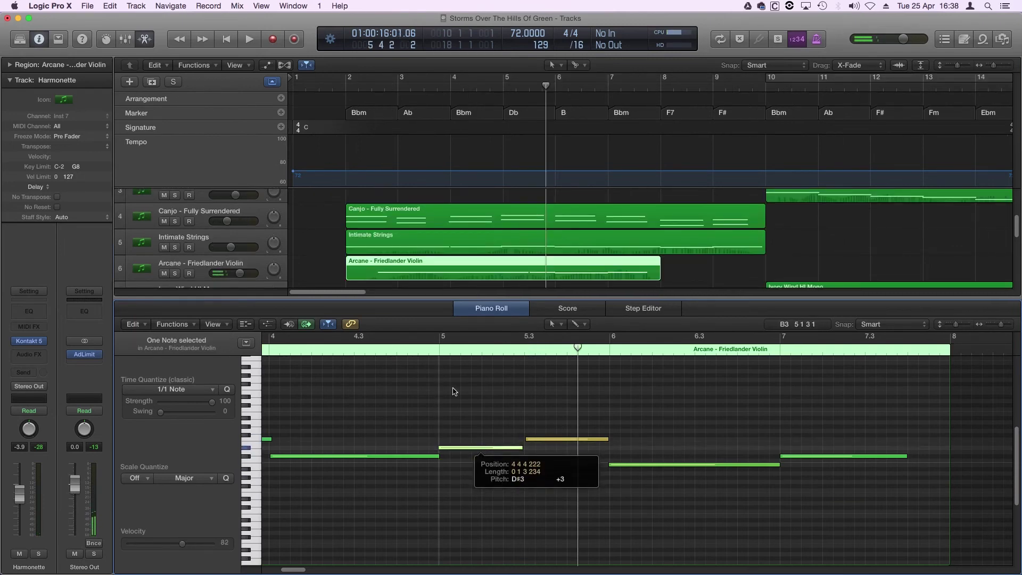
double_click(420, 350)
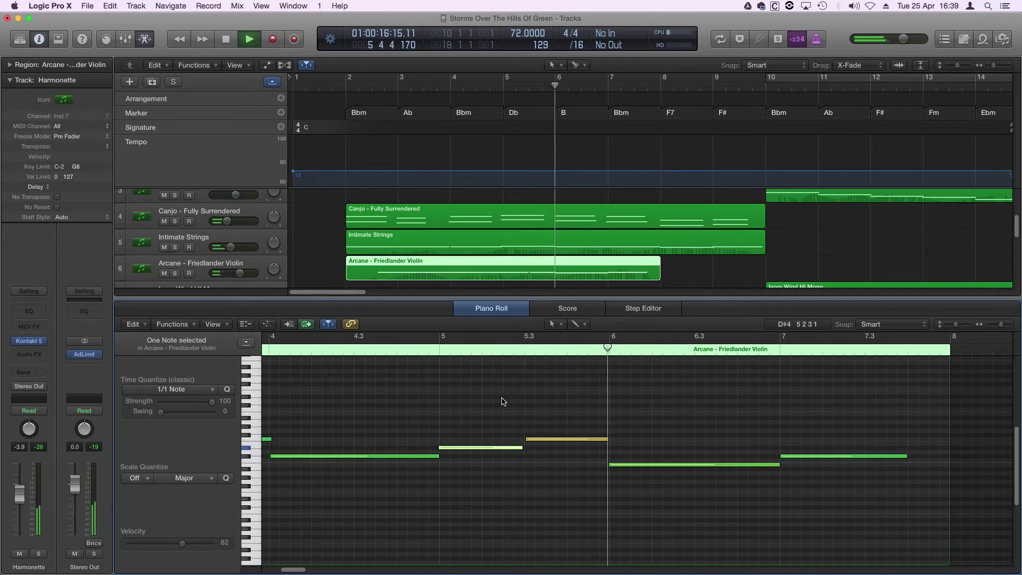
click(511, 280)
key(space)
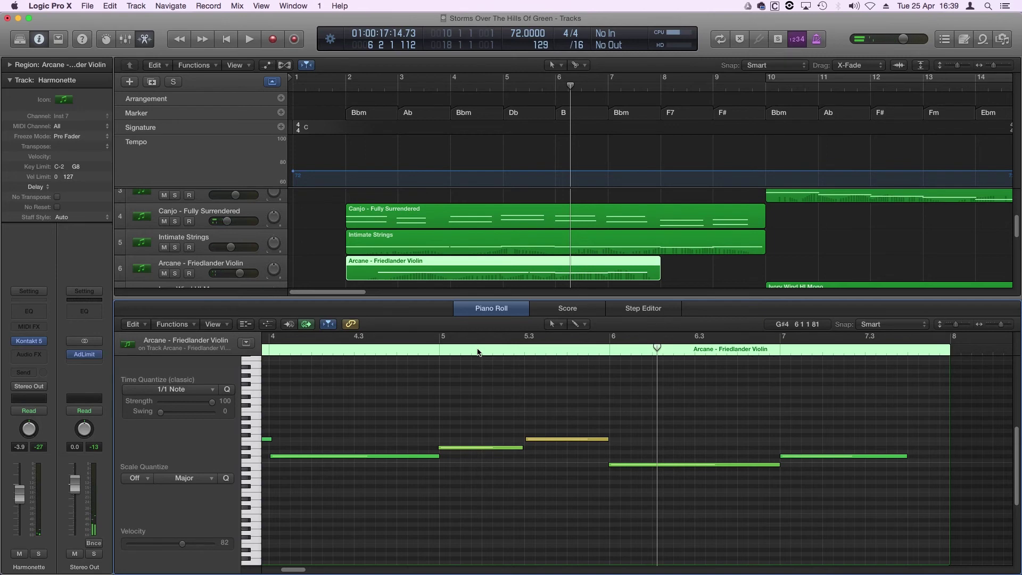
key(x)
key(x)
click(484, 370)
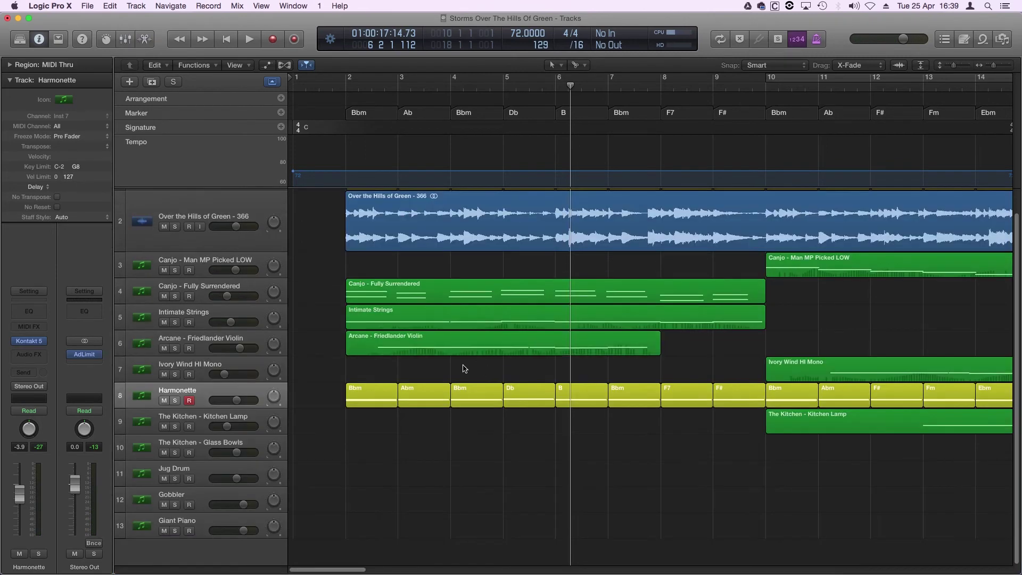
Open the Kitchen Lamp instrument in Kontakt and look through the Embertone_TheKitchen folder's Glass Bowls patches, closing the plug-in again
key(super+Left)
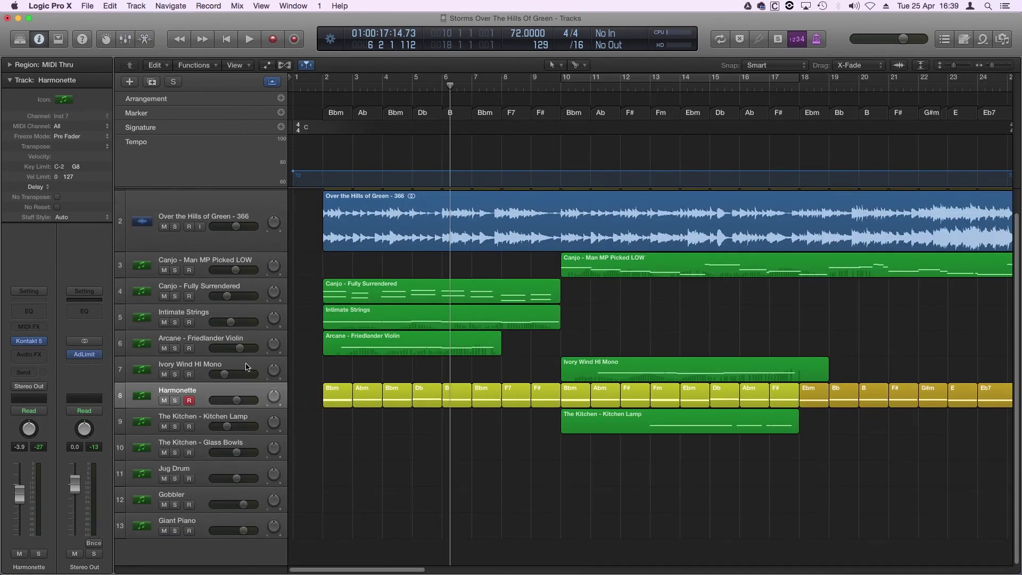
click(218, 421)
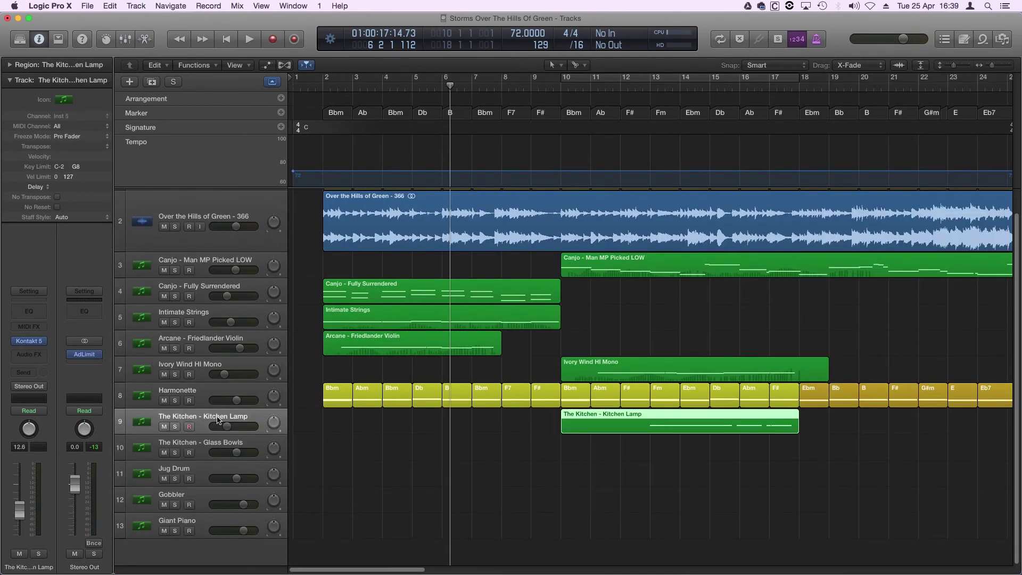
click(29, 341)
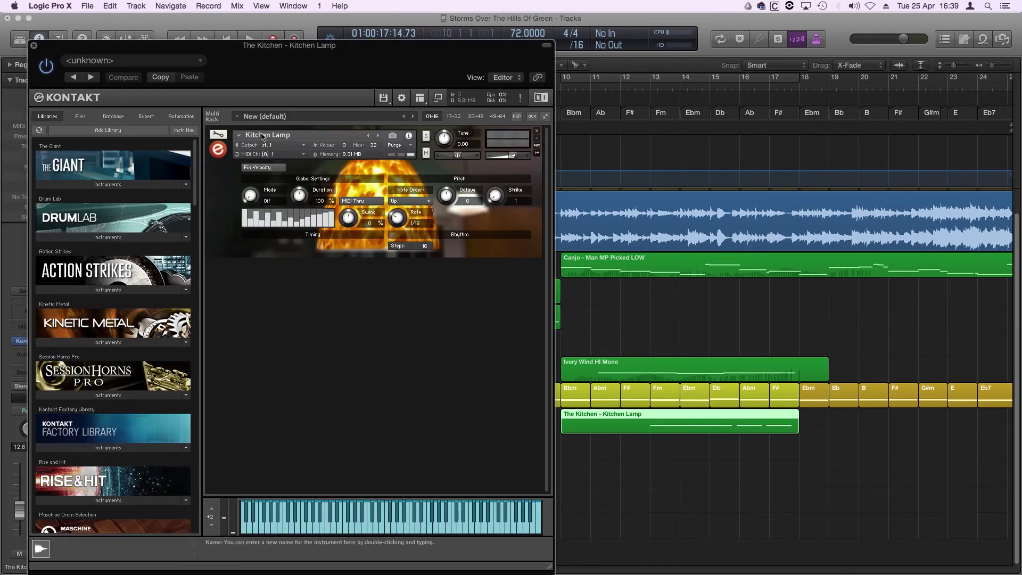
drag(186, 42, 478, 26)
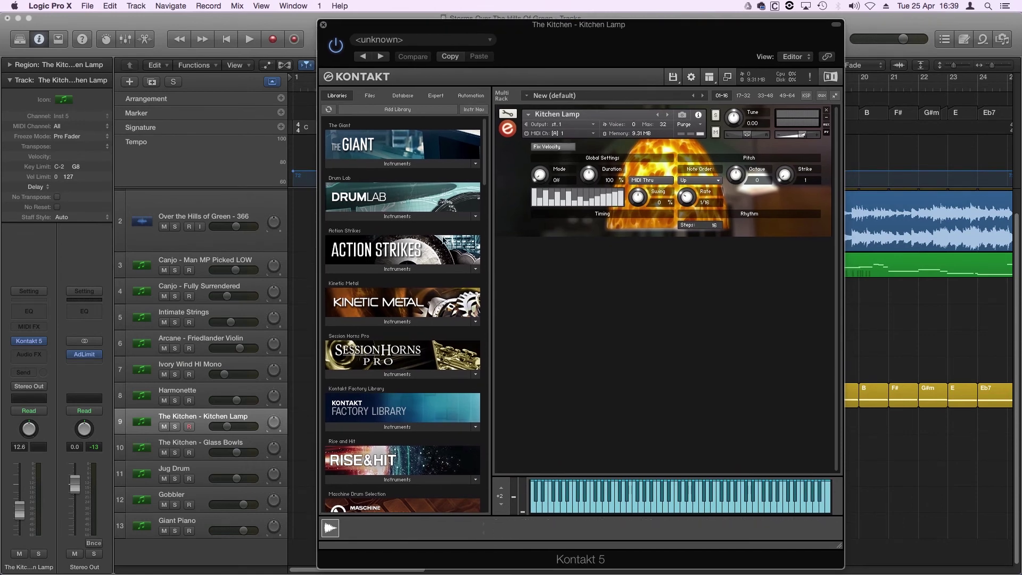
right_click(578, 425)
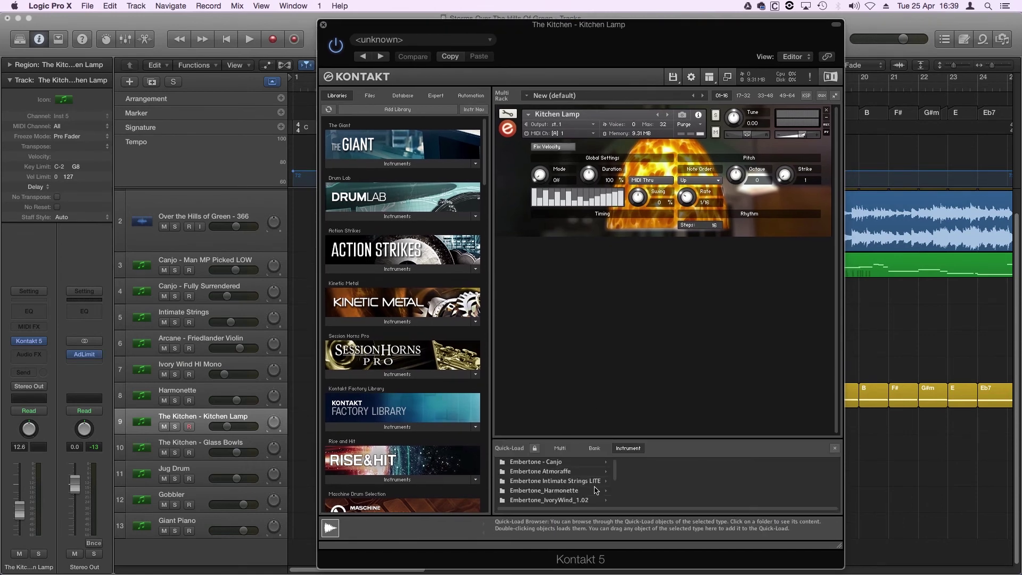
scroll(586, 486, down, 2)
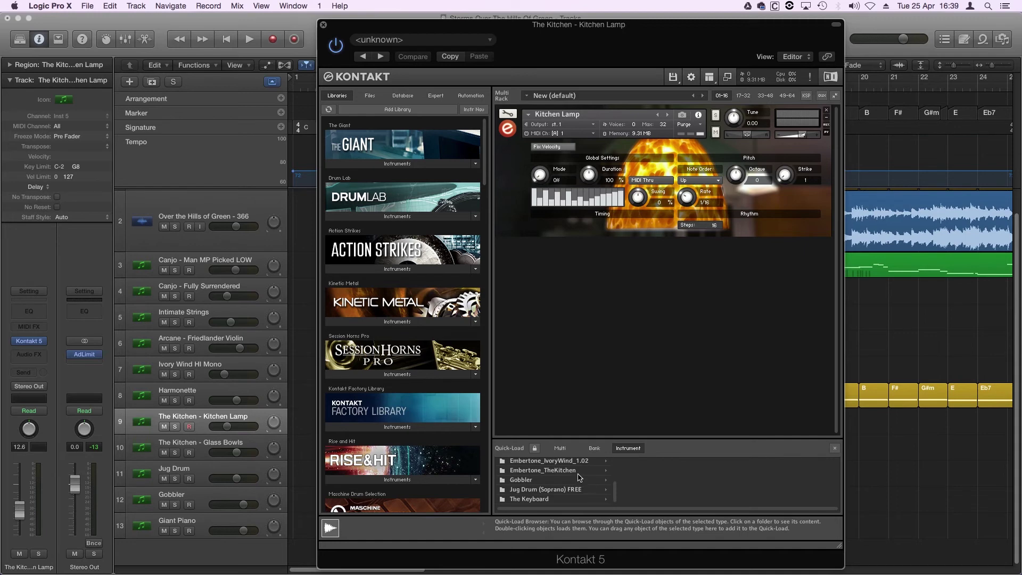
click(580, 472)
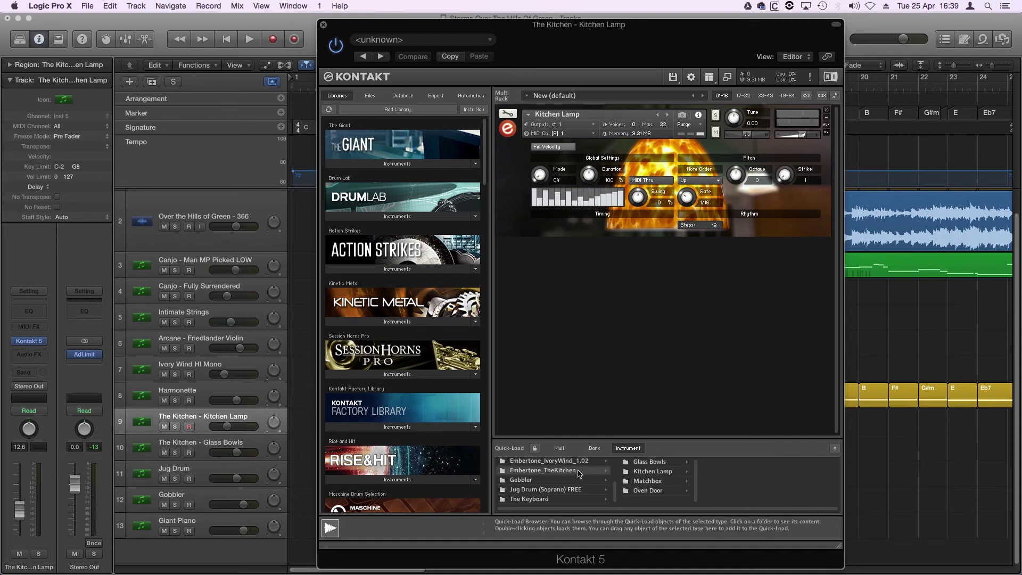
click(650, 462)
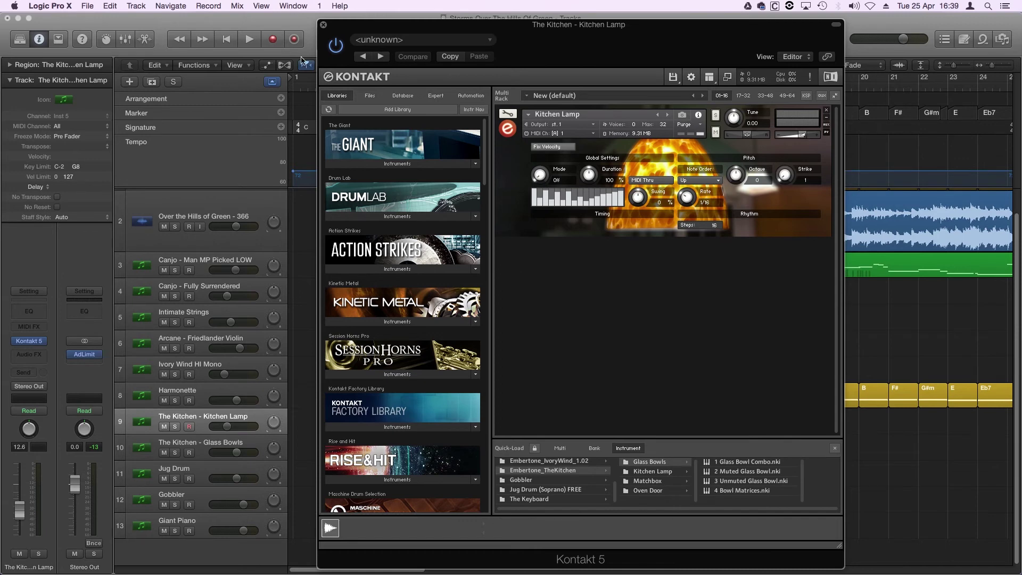
click(322, 24)
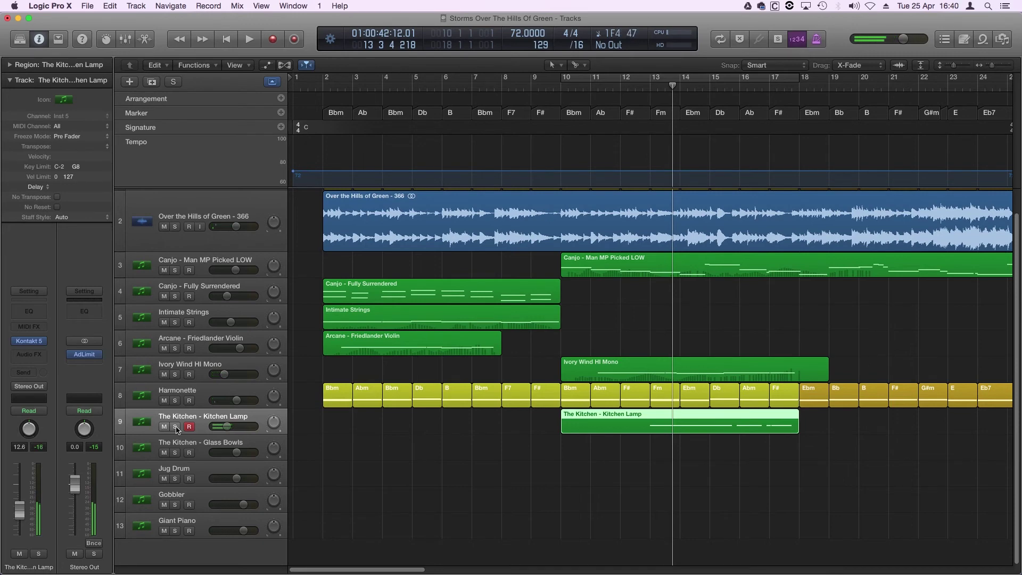
Play the arrangement from about bar 12 to hear the Kitchen Lamp part in context
drag(650, 88, 642, 86)
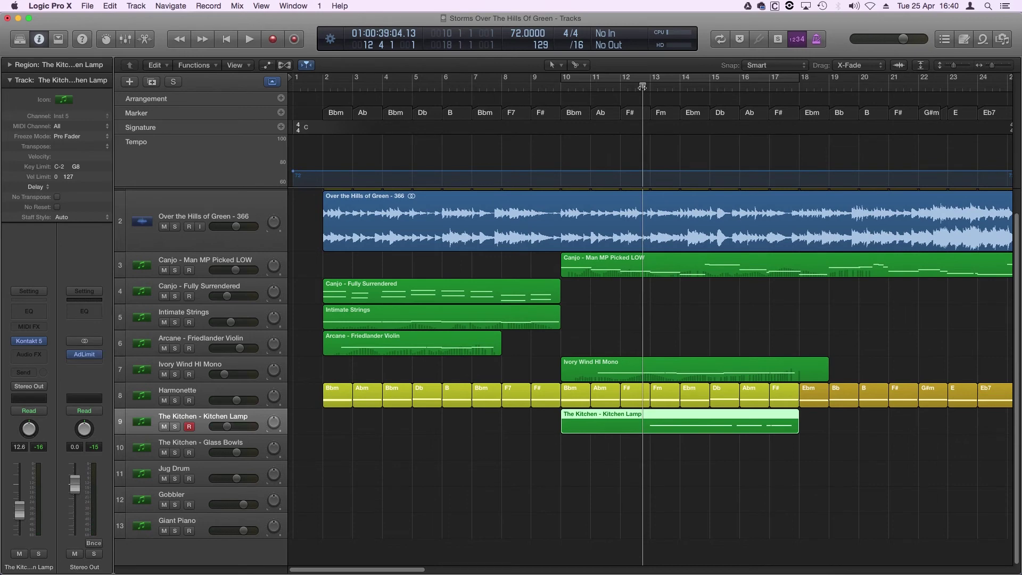
key(space)
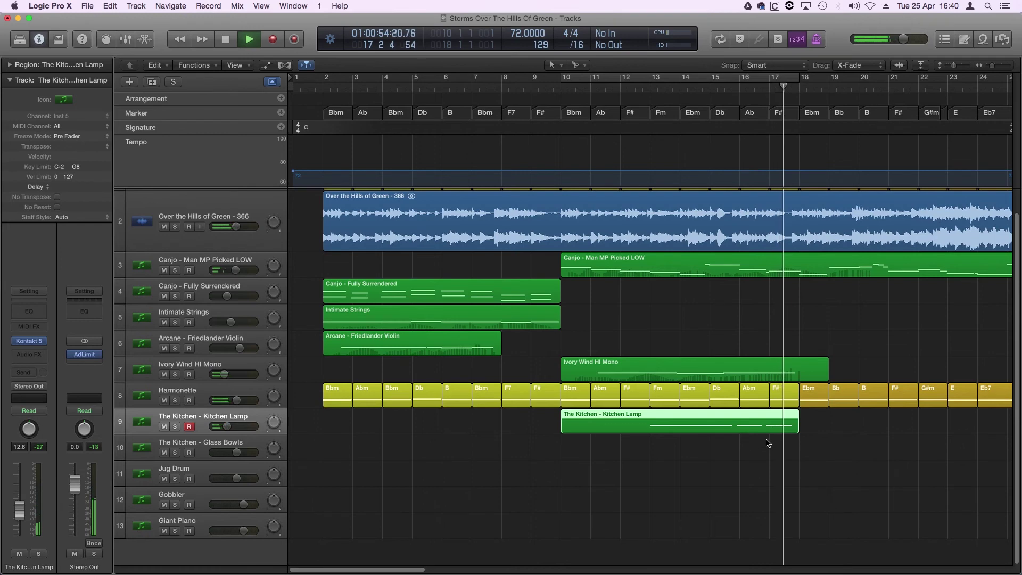
key(space)
Select The Kitchen - Glass Bowls track for auditioning and place the playhead at bar 10
click(237, 447)
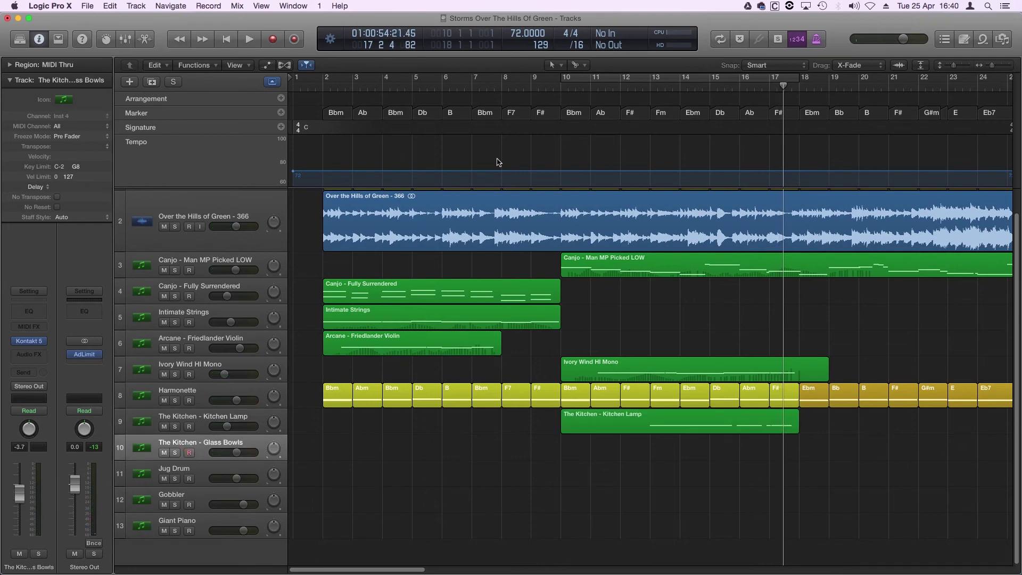
click(557, 88)
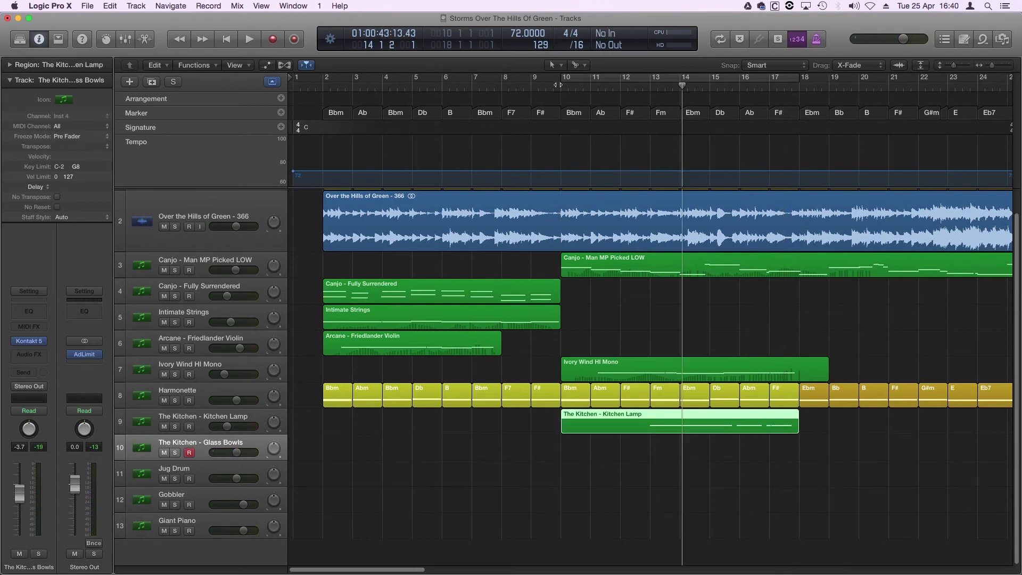
click(557, 85)
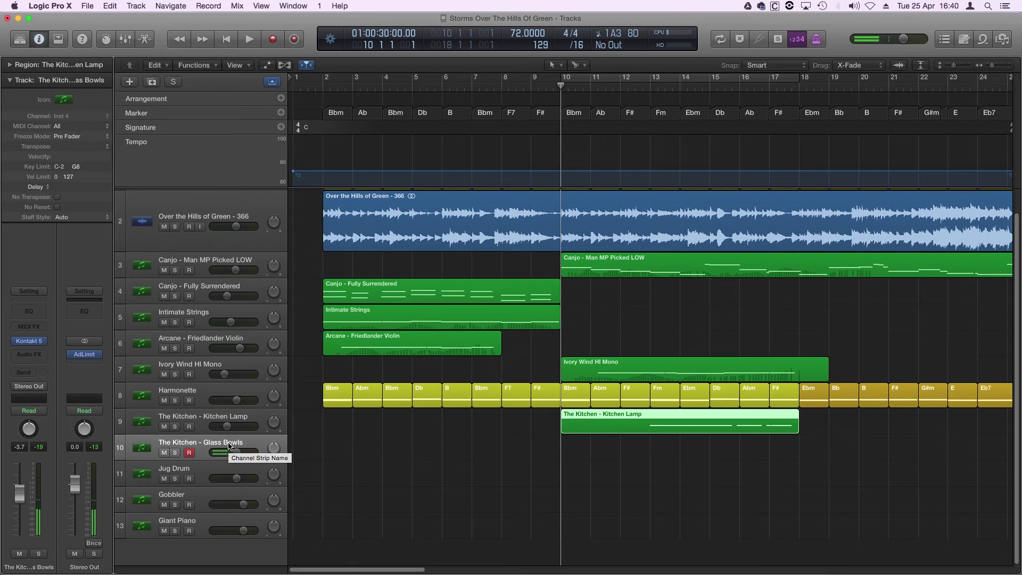
Open the Jug Drum track's Kontakt instrument, audition its sounds and close the plug-in window
click(227, 473)
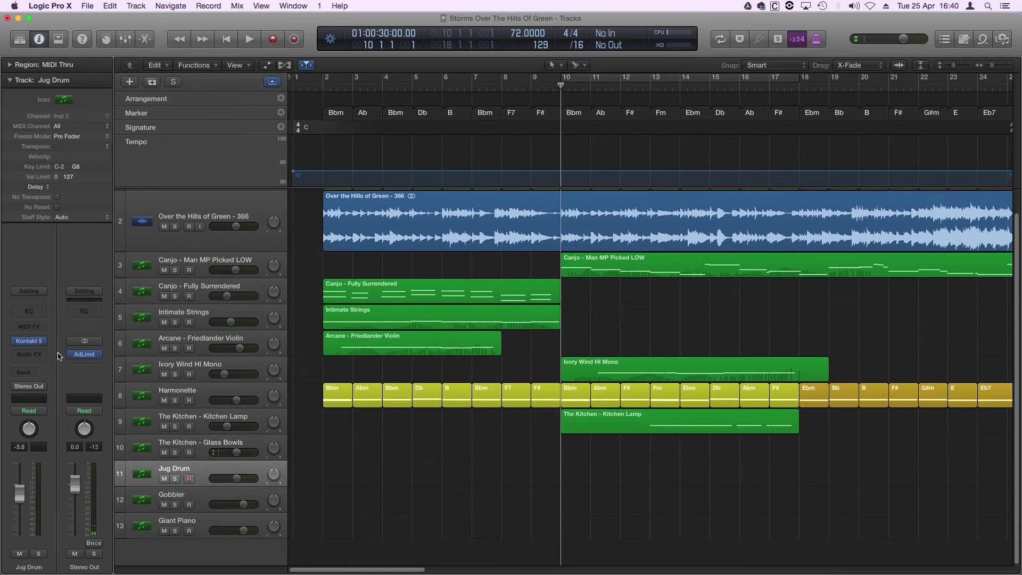
click(29, 341)
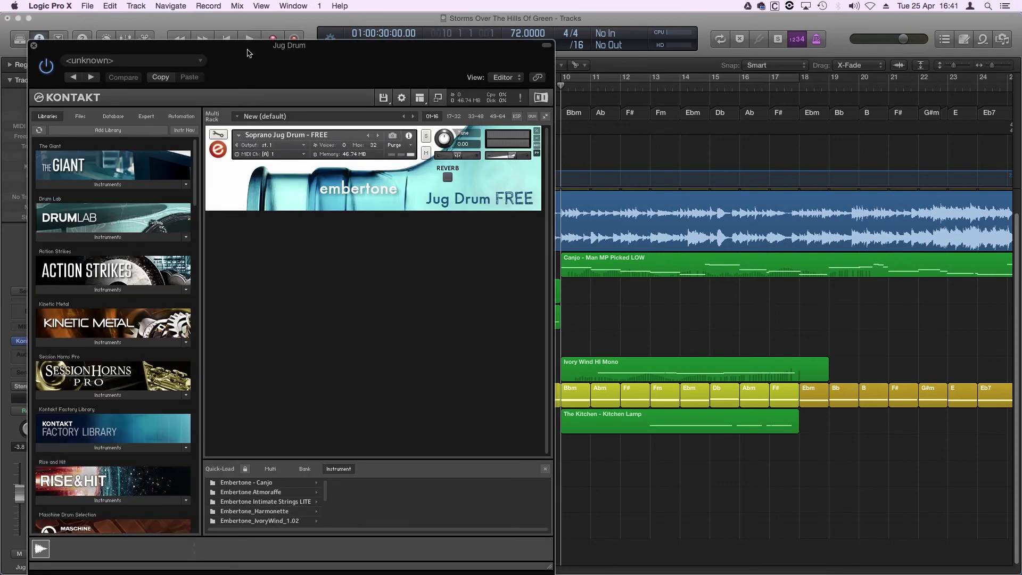
drag(247, 53, 663, 61)
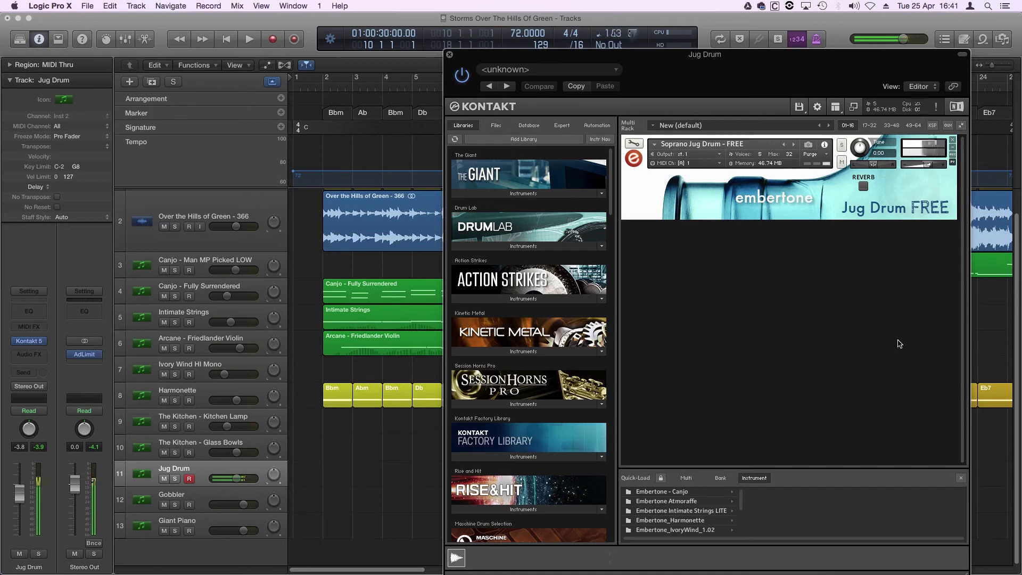
click(450, 54)
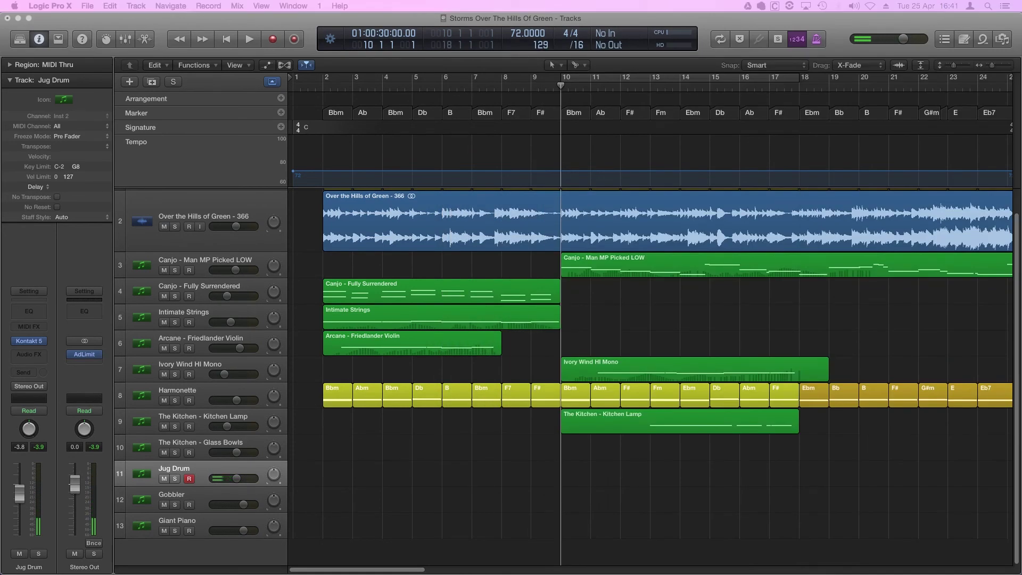
Play from about bar 17 while lowering the Jug Drum volume to -9.4 dB and slightly reducing the Harmonette volume
click(784, 85)
key(space)
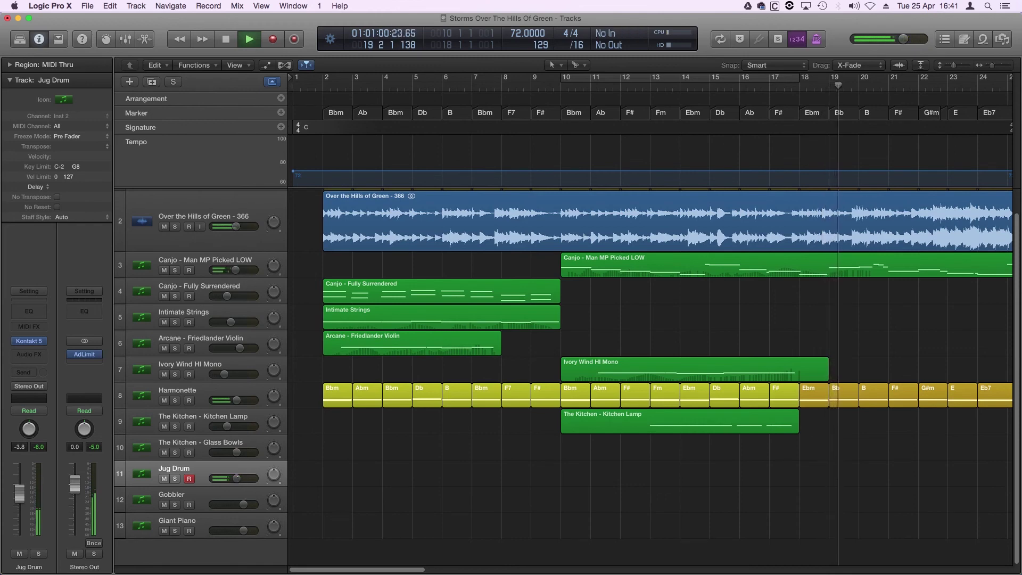
drag(225, 479, 218, 481)
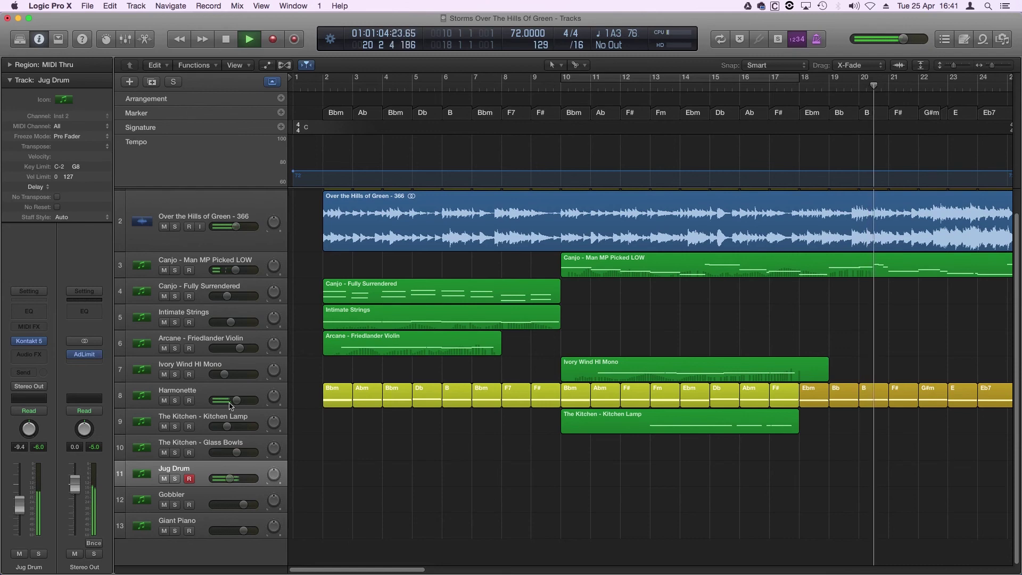
drag(237, 400, 230, 399)
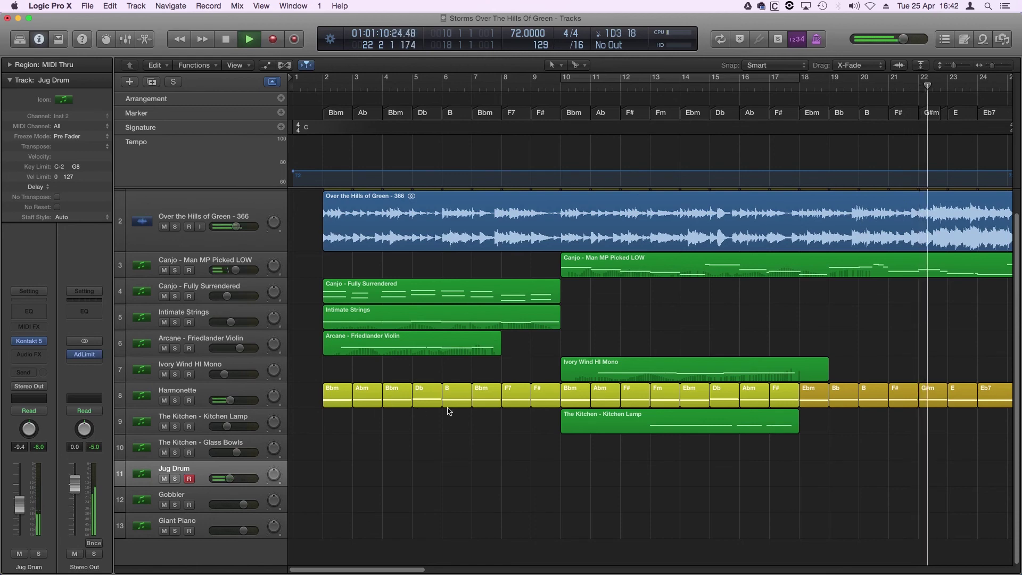
key(space)
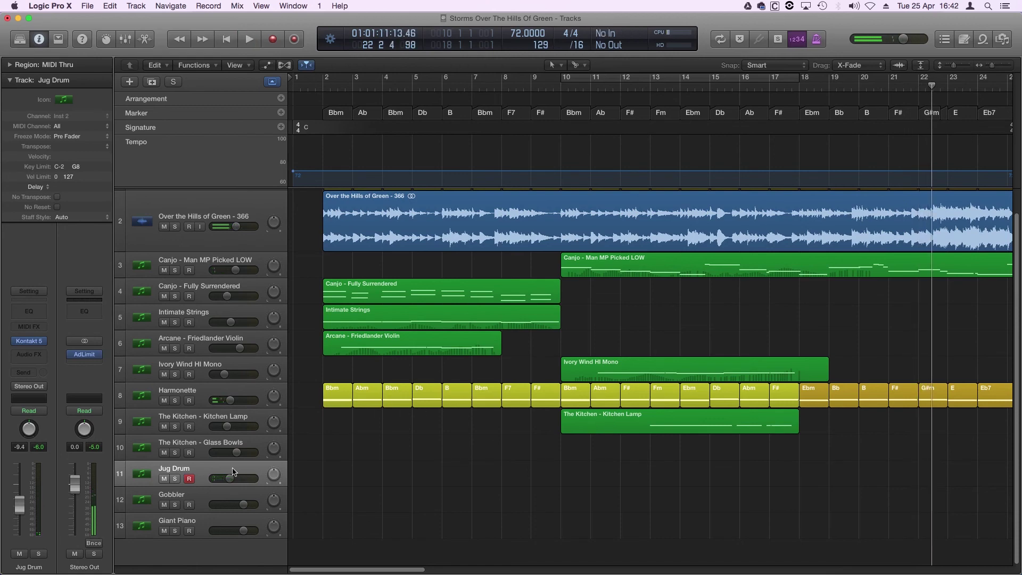
Open the Gobbler track's Kontakt instrument, audition its sounds and close the plug-in window
click(215, 498)
click(41, 342)
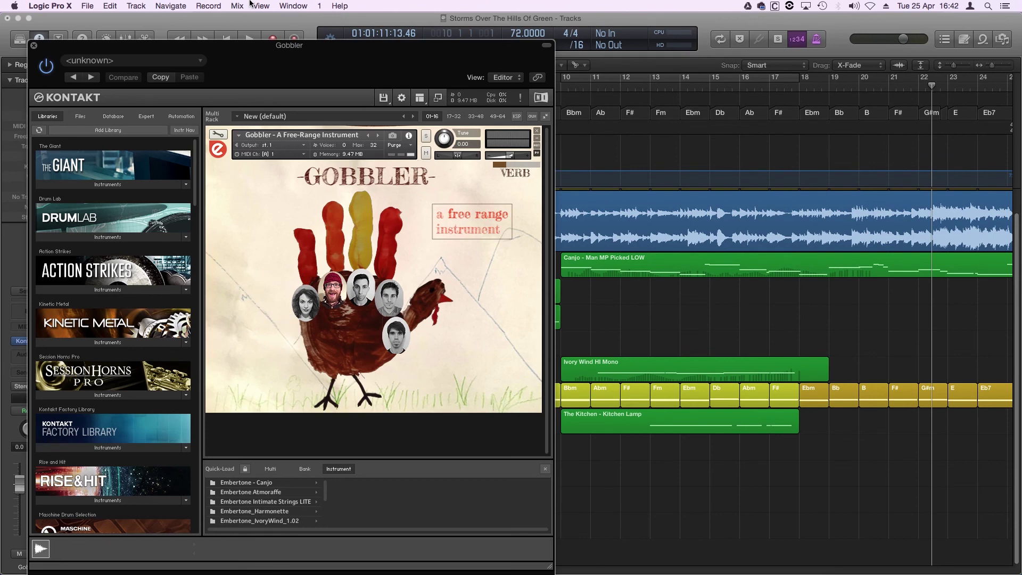
drag(253, 55, 574, 49)
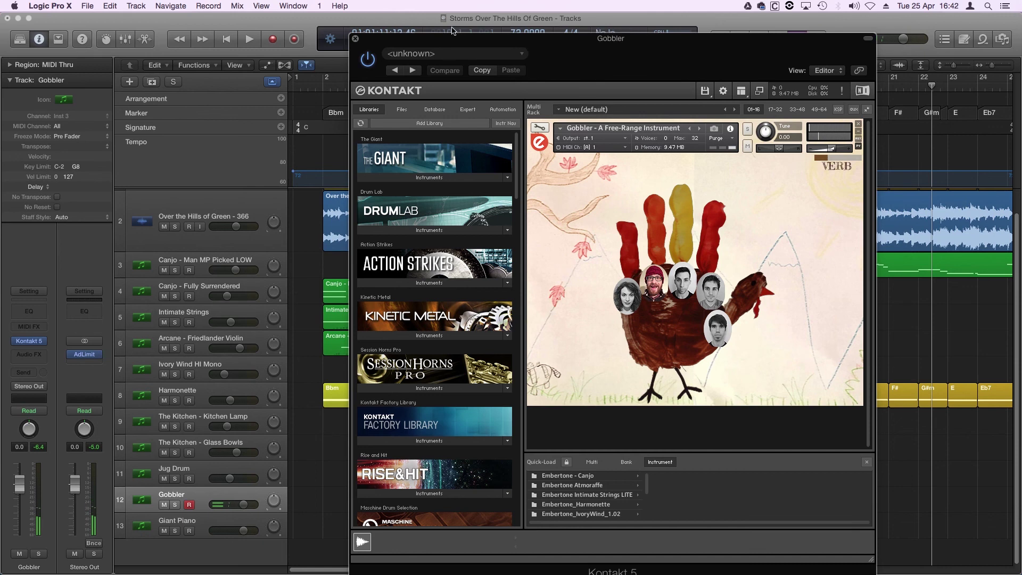
click(356, 39)
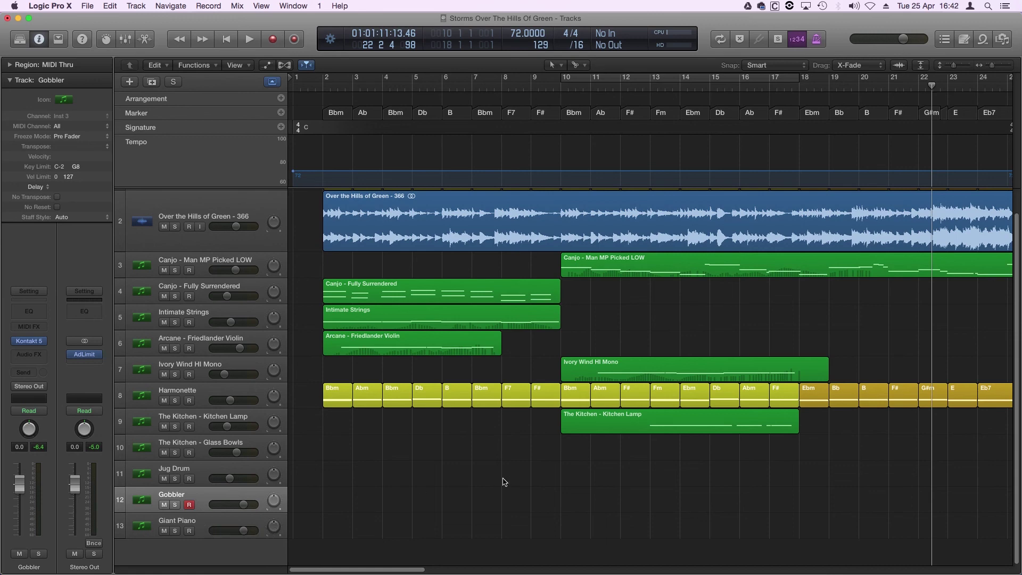
Play the full arrangement from bar 2 and select the Canjo - Man MP Picked LOW track as its part enters
key(super+Left)
key(super+Left)
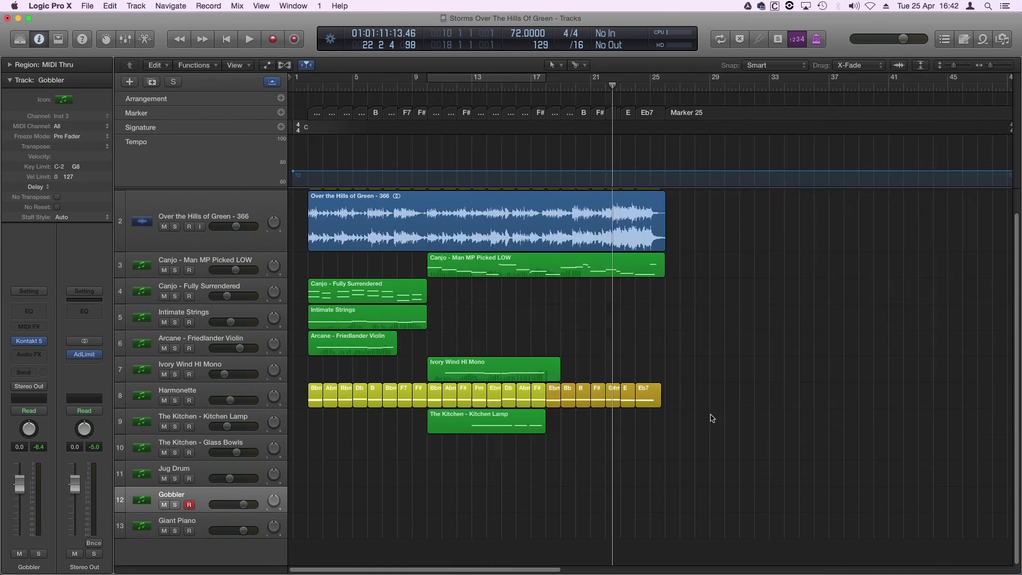
key(Return)
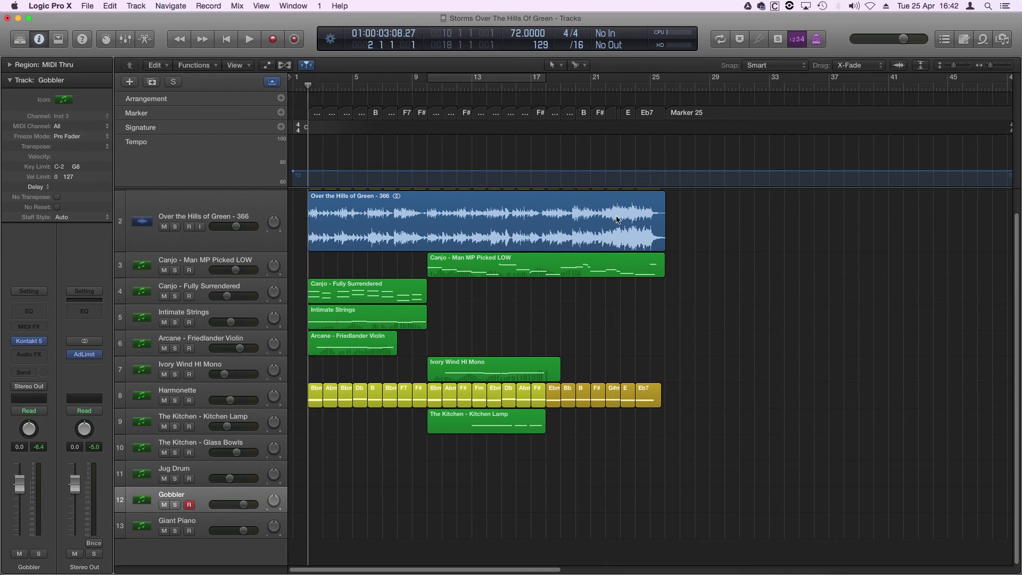
key(space)
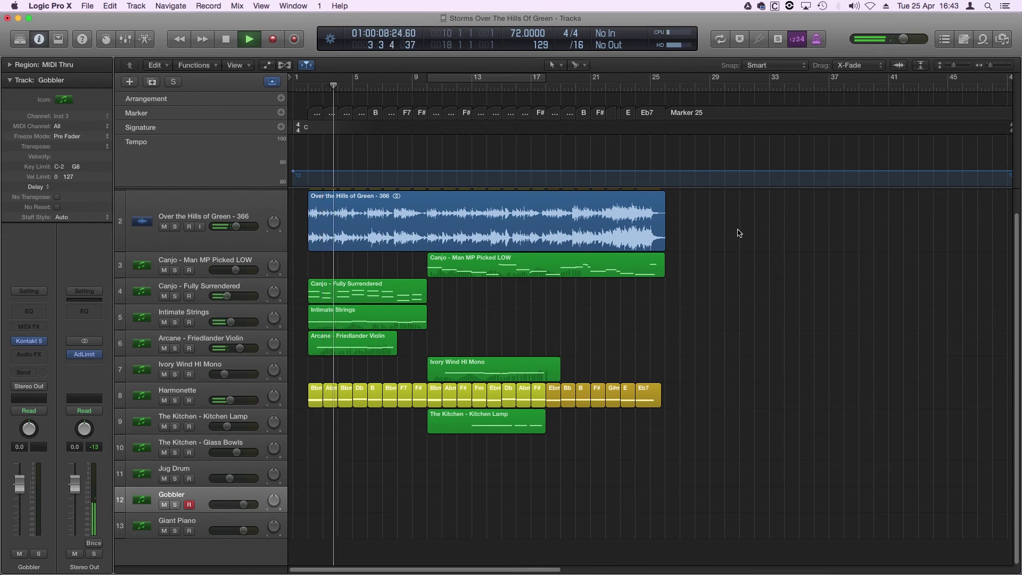
key(super+Right)
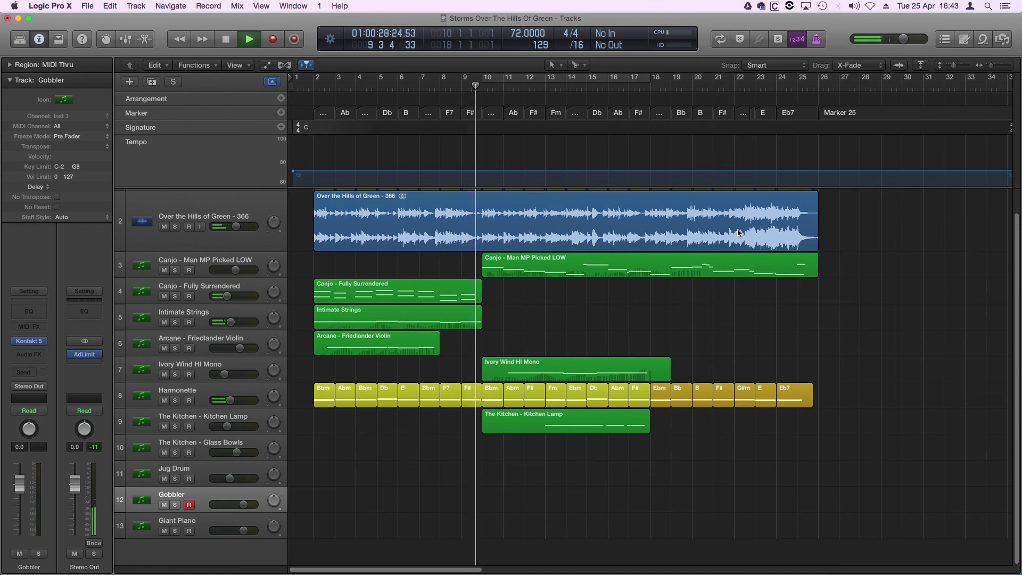
click(245, 262)
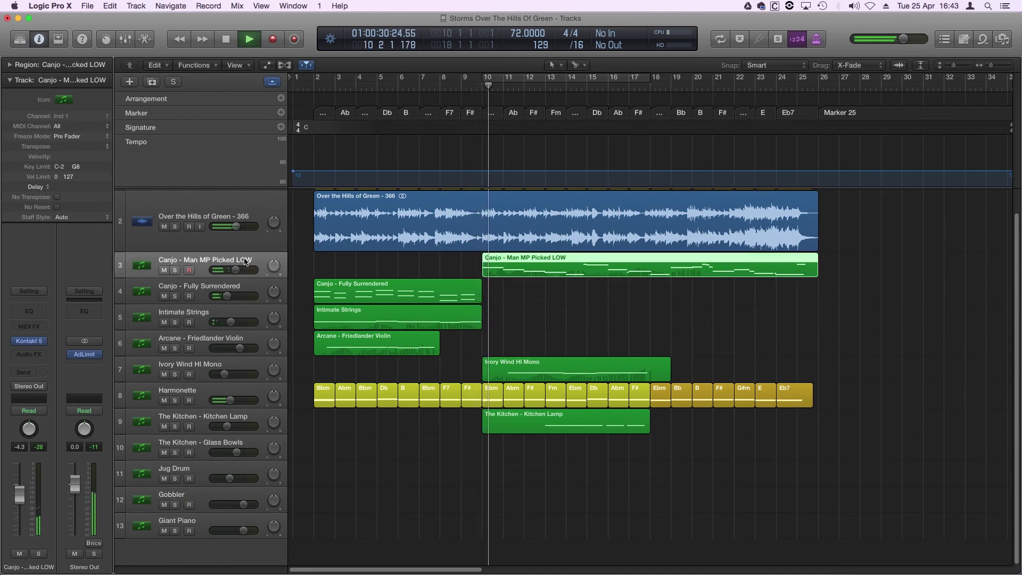